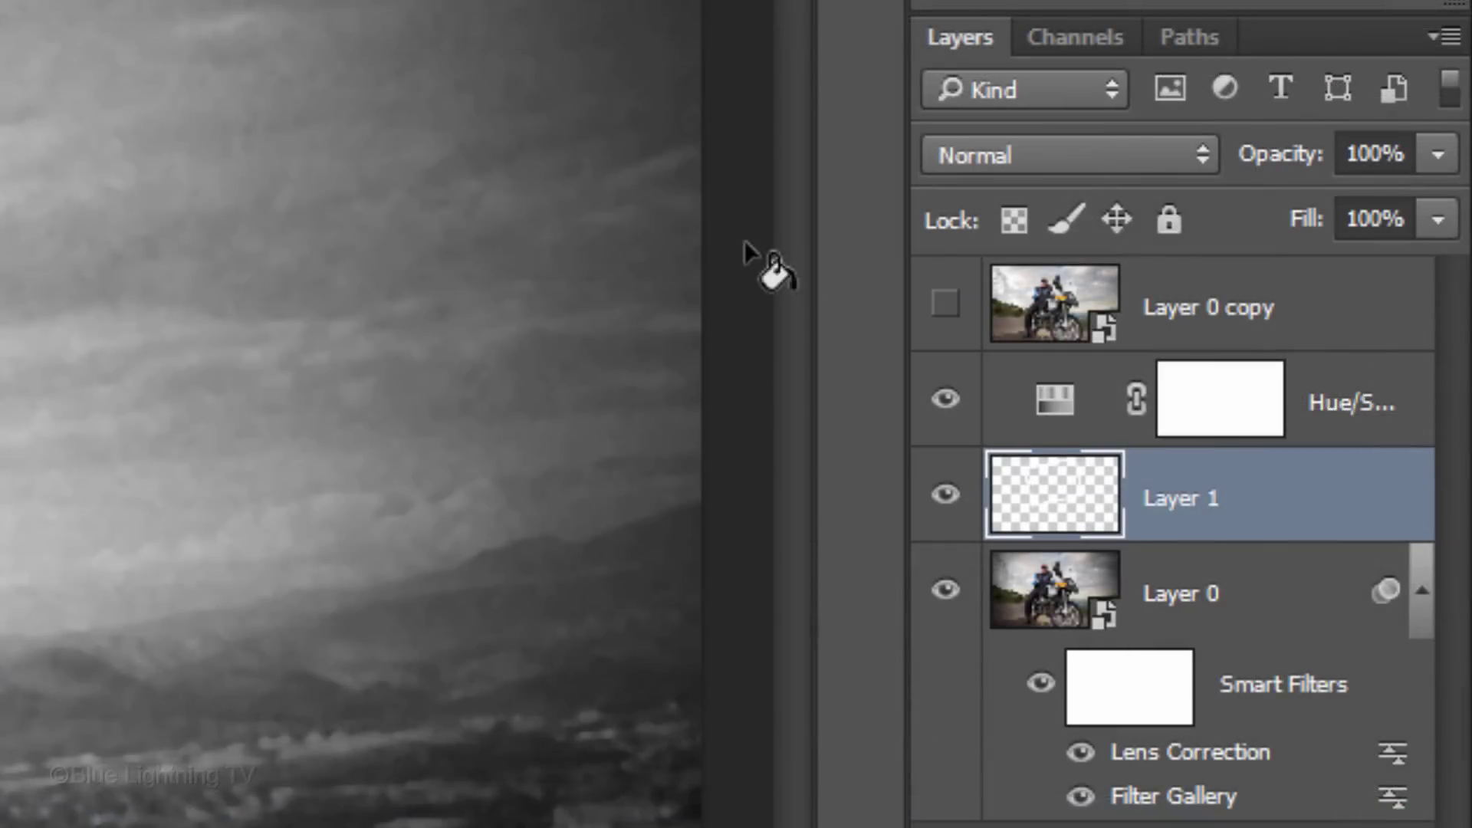
# - Mask Layer 0 copy to the area inside the tilted white frame and turn on the layer's visibility
pyautogui.click(1334, 402)
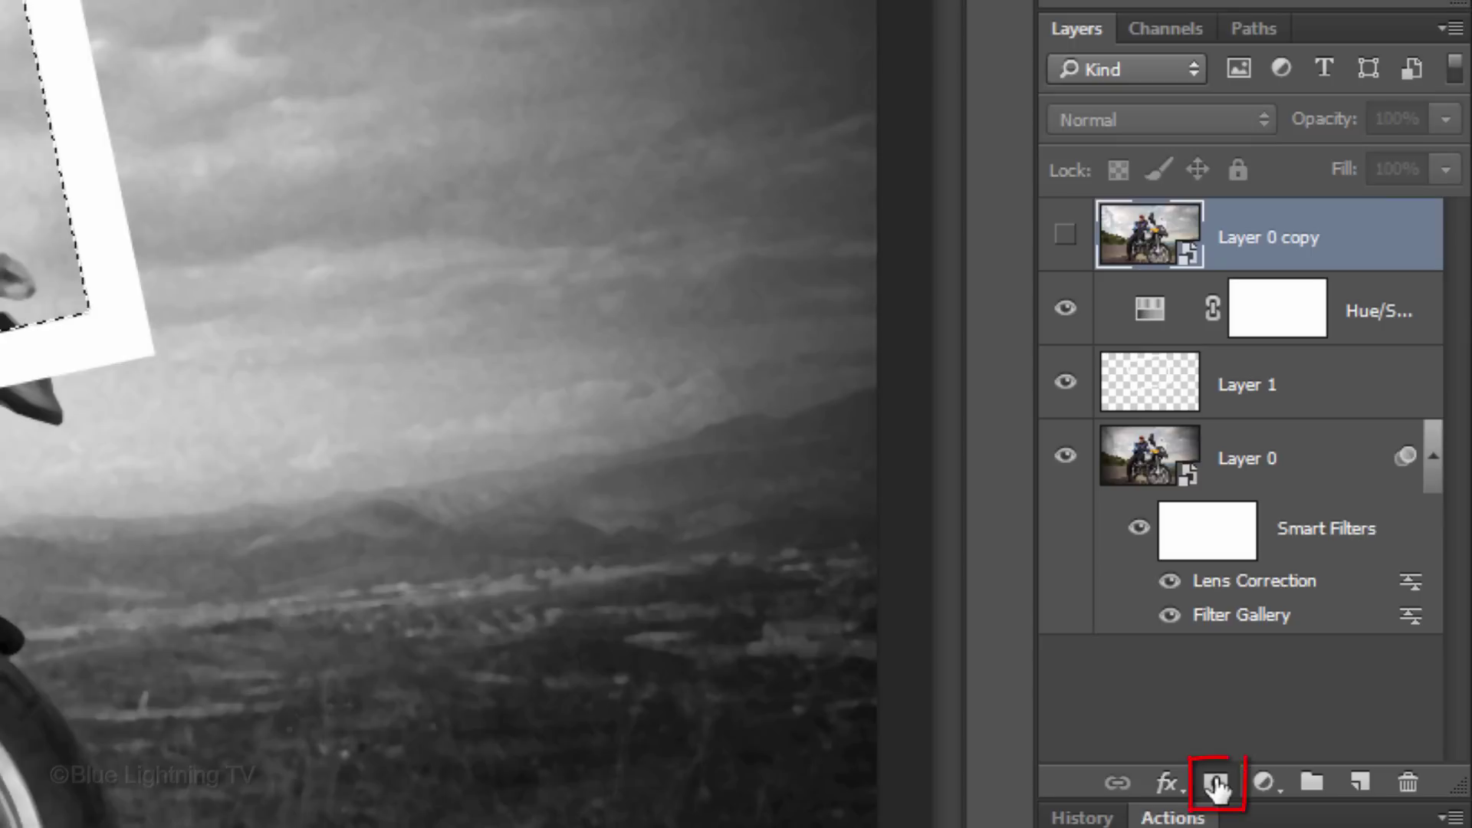
pyautogui.click(1217, 783)
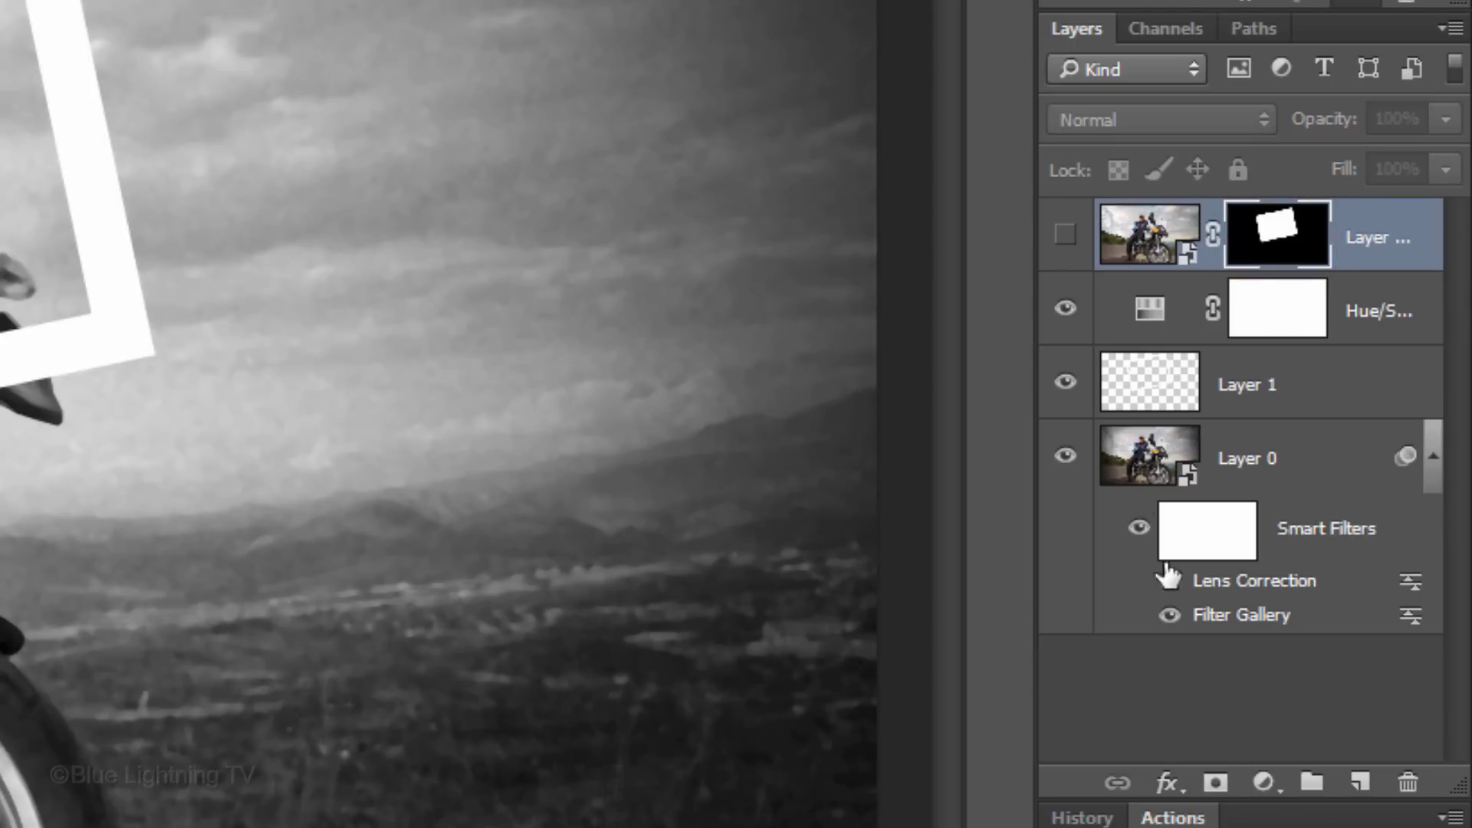
pyautogui.click(1065, 236)
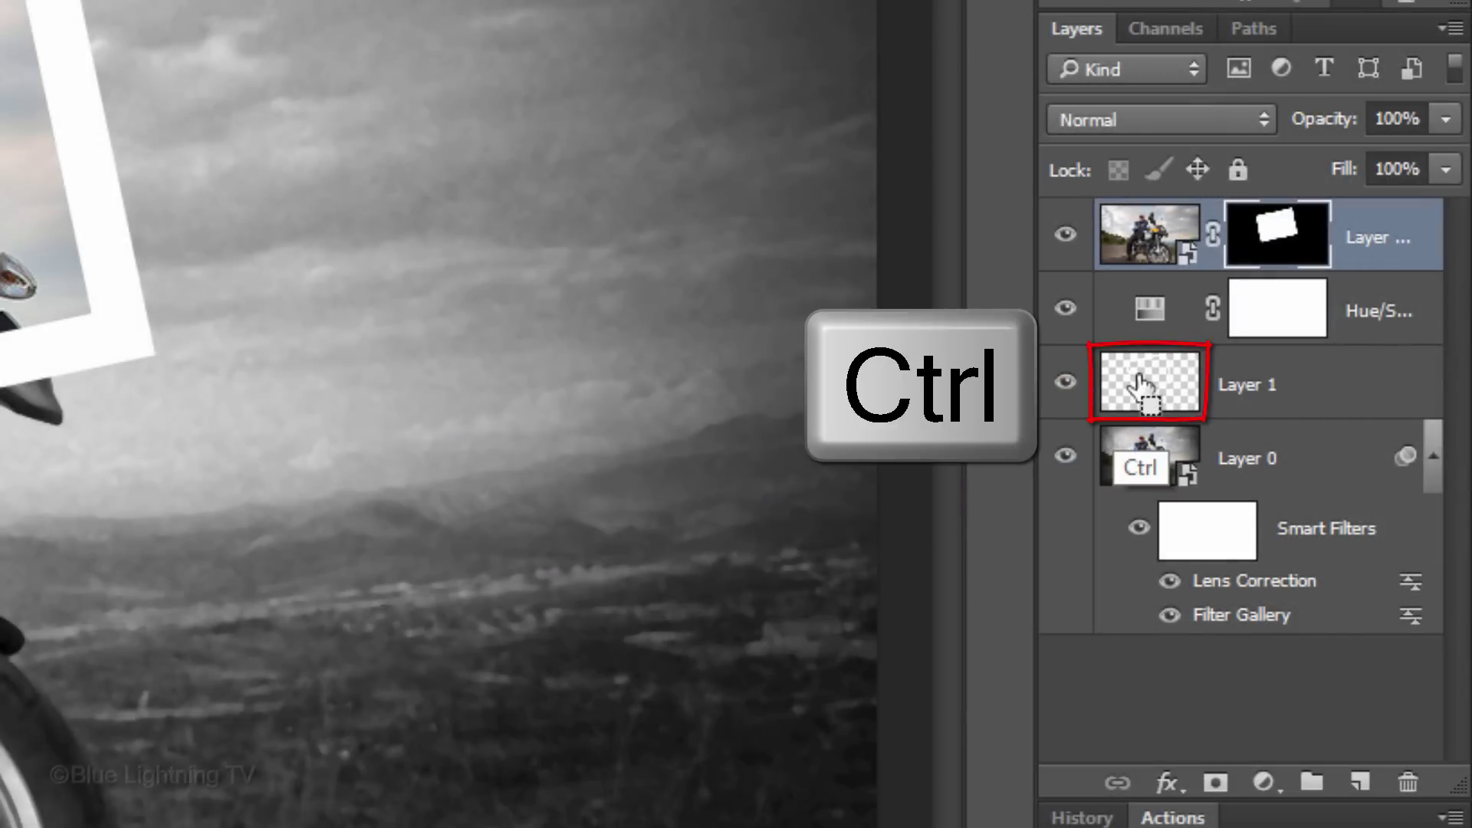
# - Load the white frame on Layer 1 as a selection and extend it over the frame's interior using Quick Mask
pyautogui.keyDown('ctrl'); pyautogui.click(1139, 384); pyautogui.keyUp('ctrl')
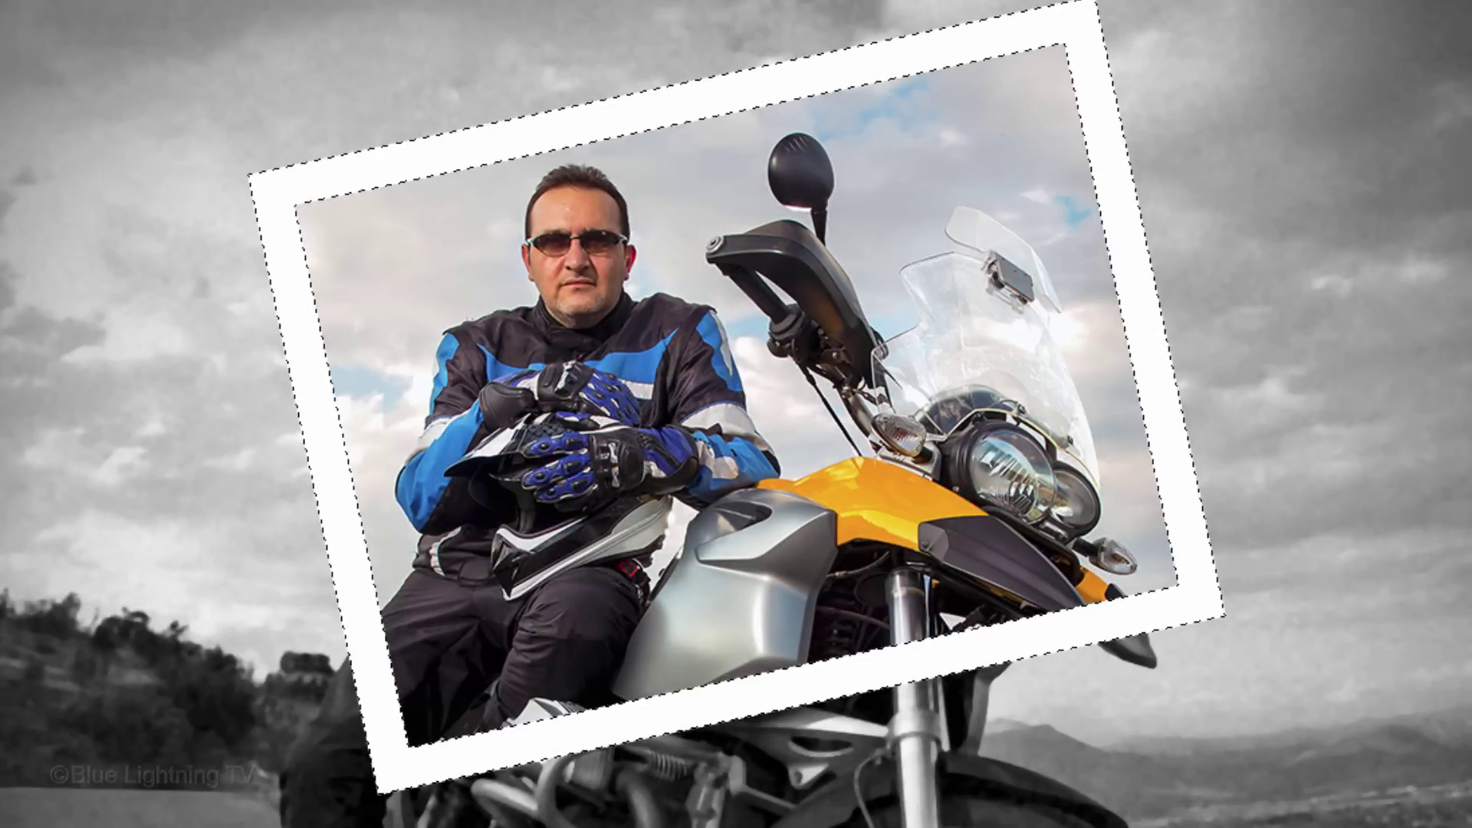
pyautogui.press('q')
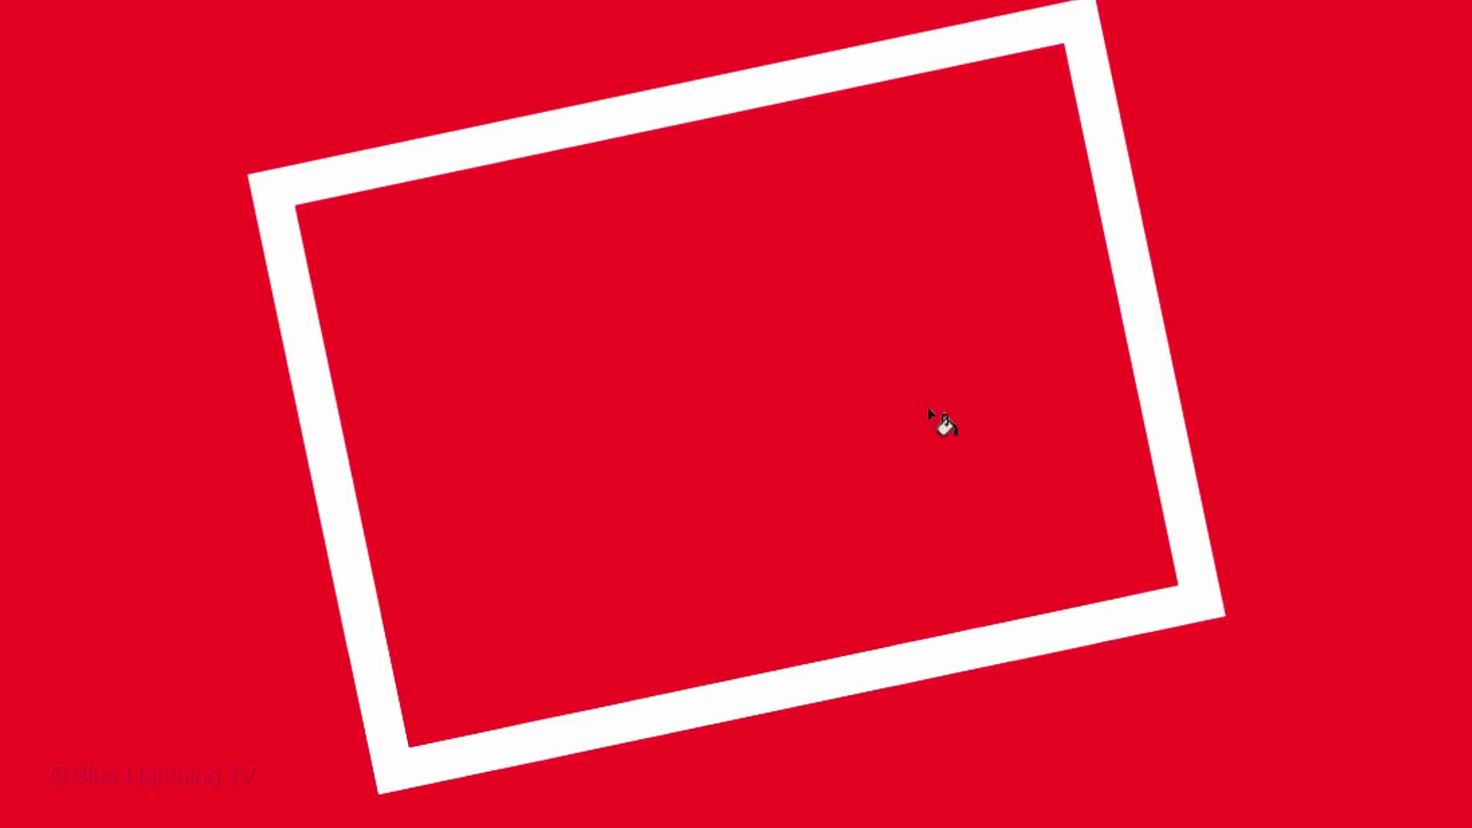
pyautogui.click(769, 371)
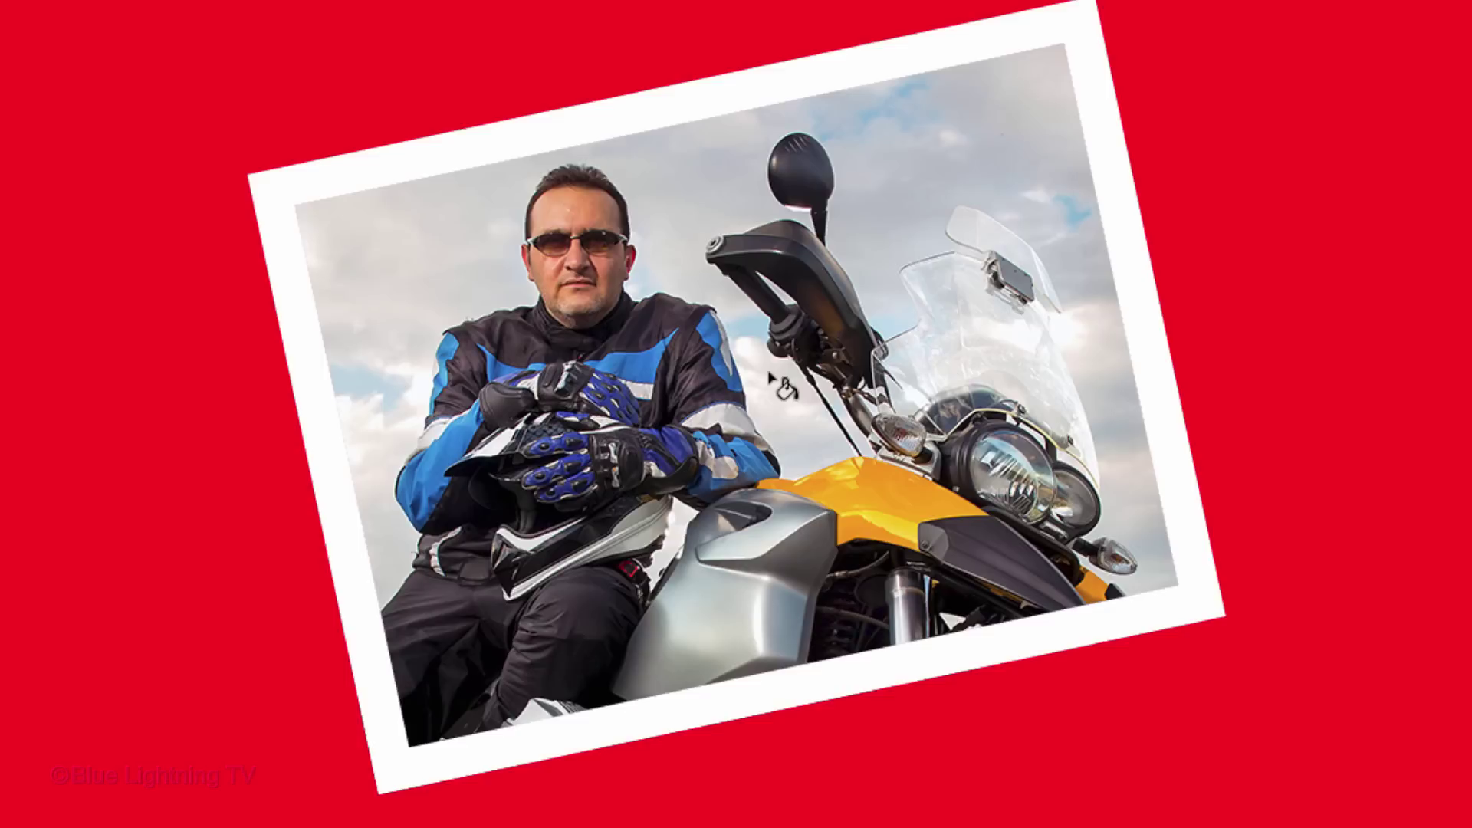
pyautogui.press('q')
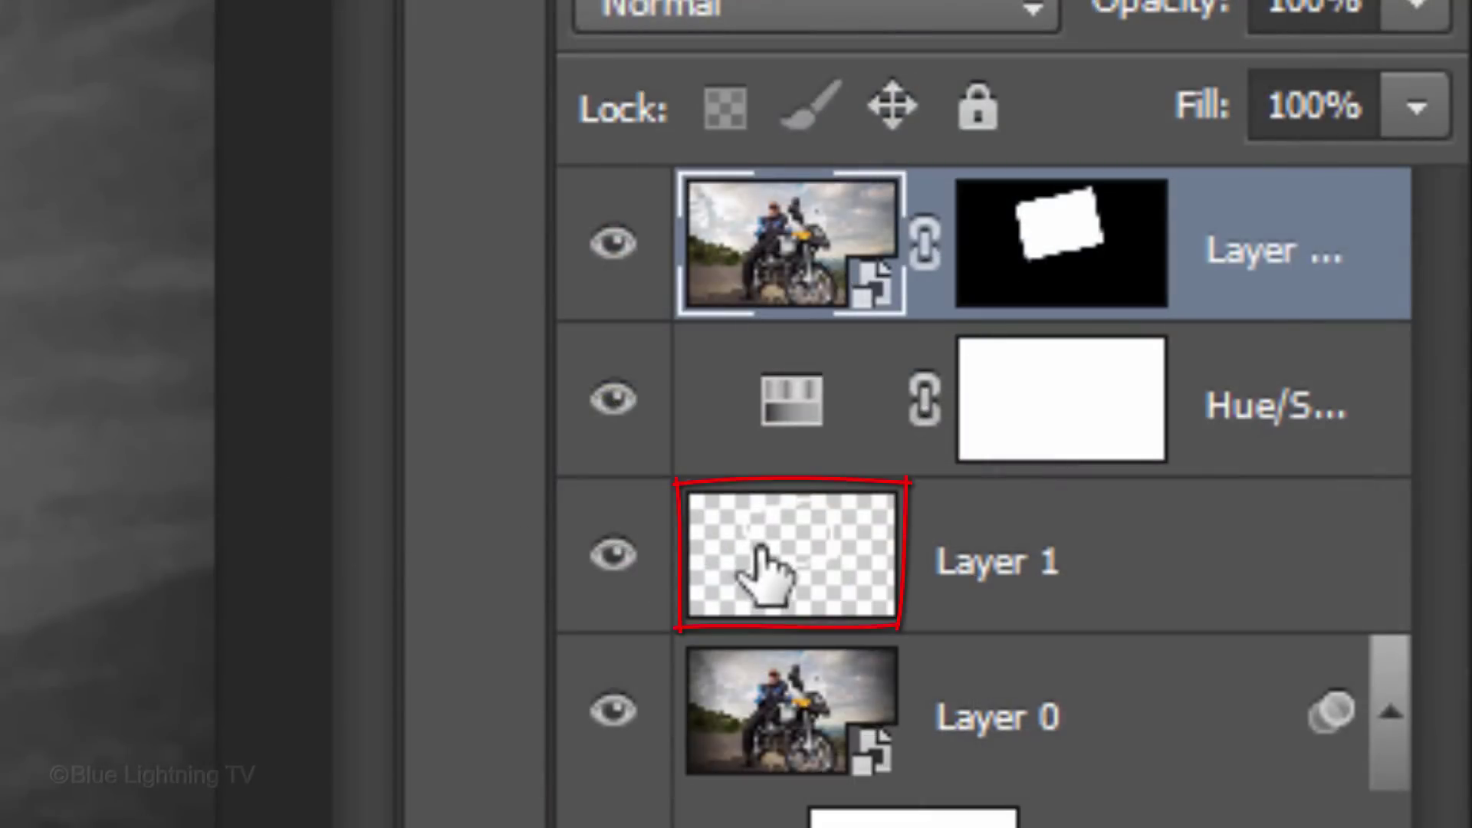
# - Fill the selected rectangle on Layer 1 with the white foreground color and deselect it
pyautogui.click(762, 551)
pyautogui.hotkey('alt', 'Delete')
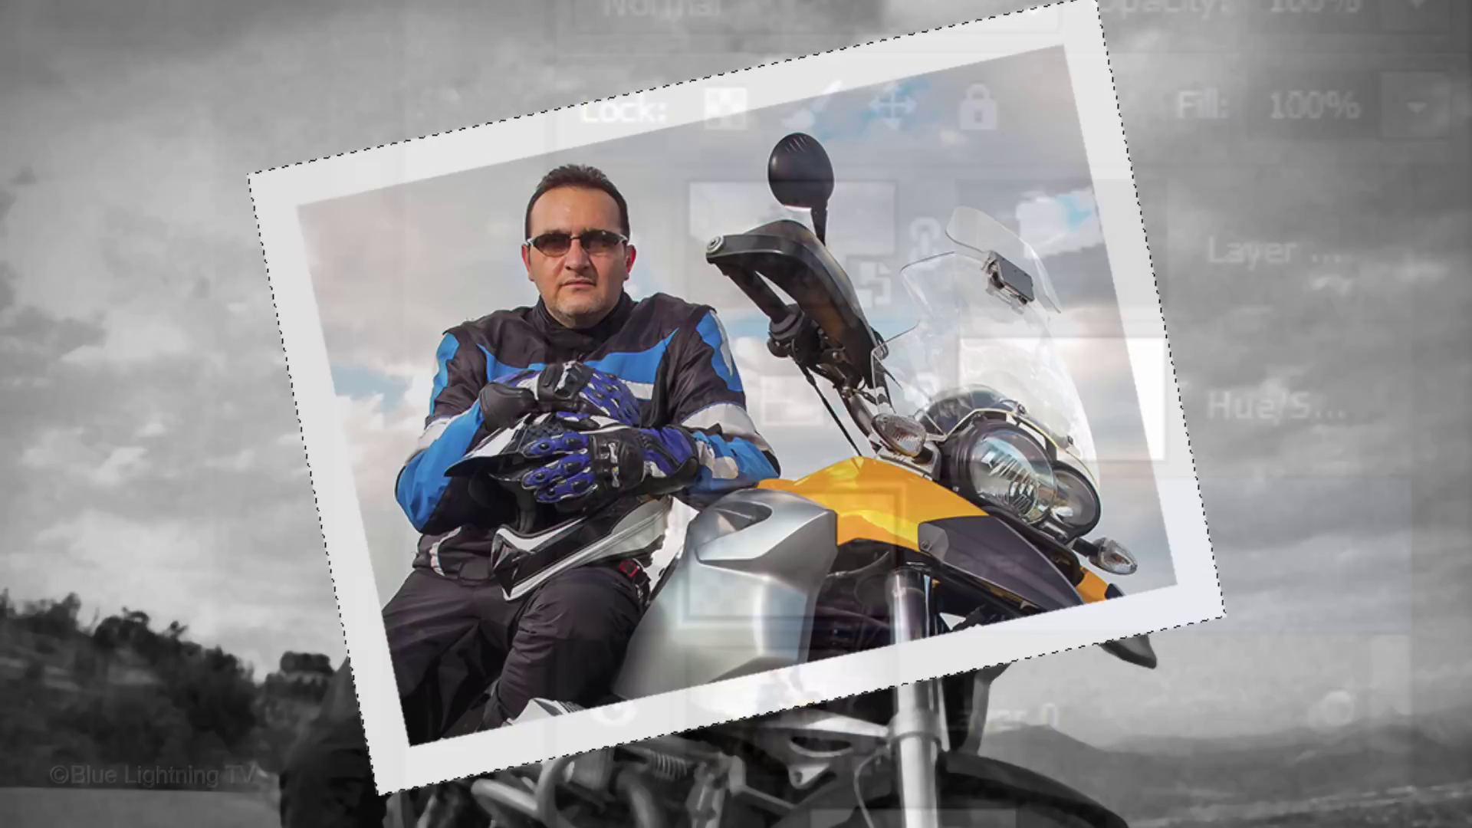
pyautogui.hotkey('ctrl', 'd')
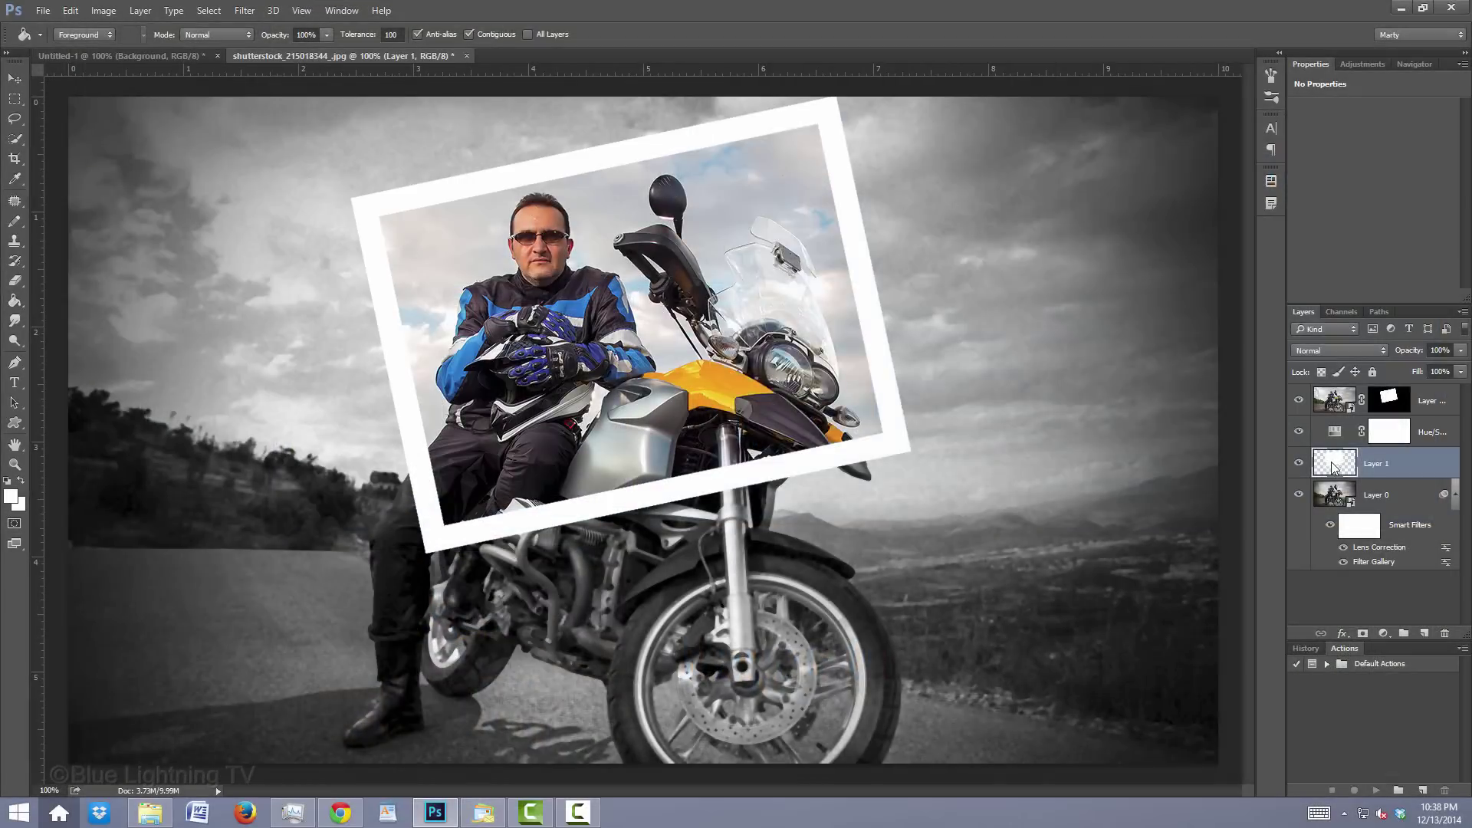
# - Add a drop shadow to Layer 1 with 40% opacity, Use Global Light off and a 138° angle
pyautogui.doubleClick(453, 406)
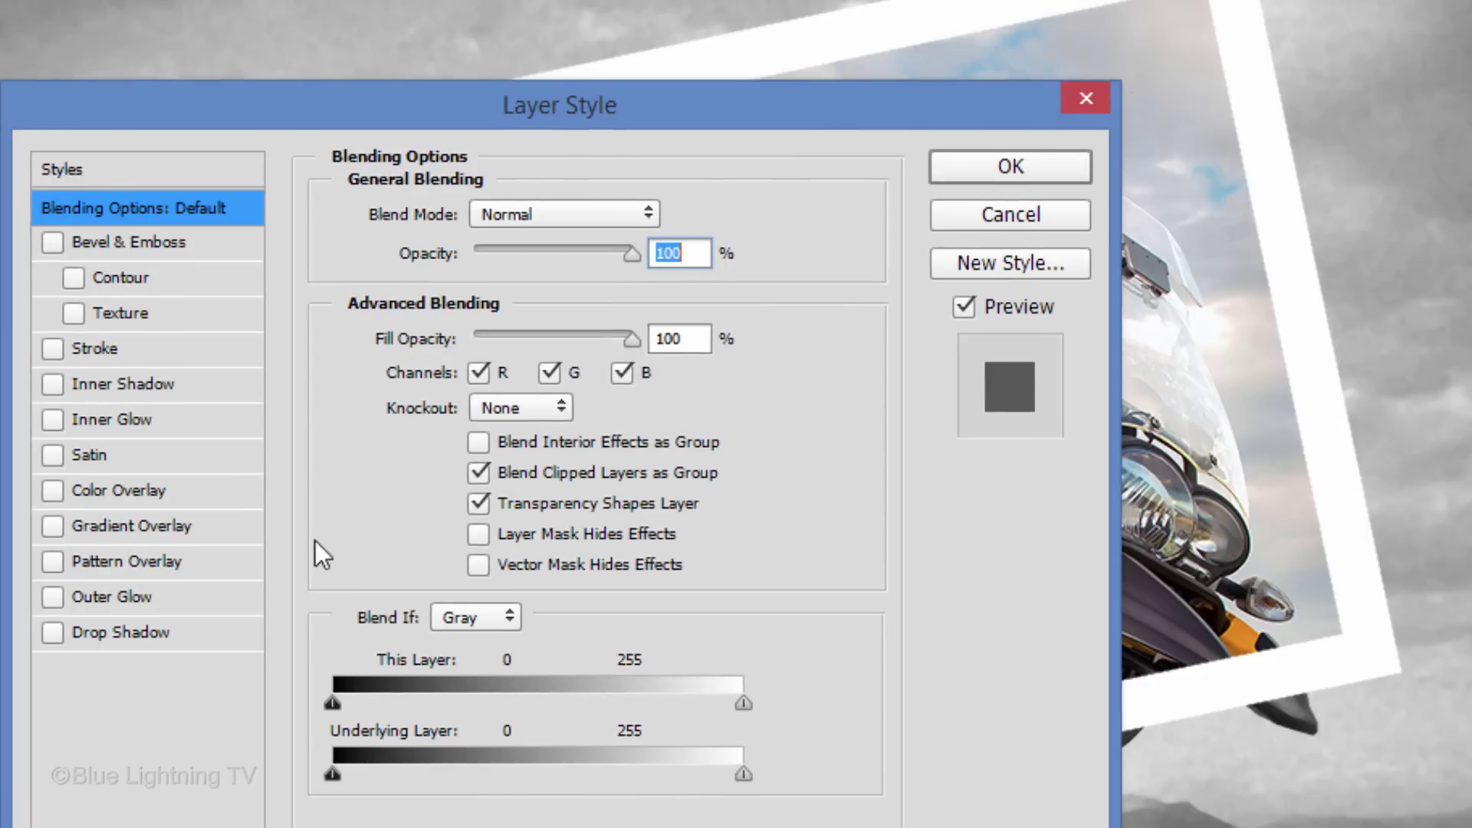
pyautogui.click(165, 632)
pyautogui.doubleClick(657, 253)
pyautogui.write('40')
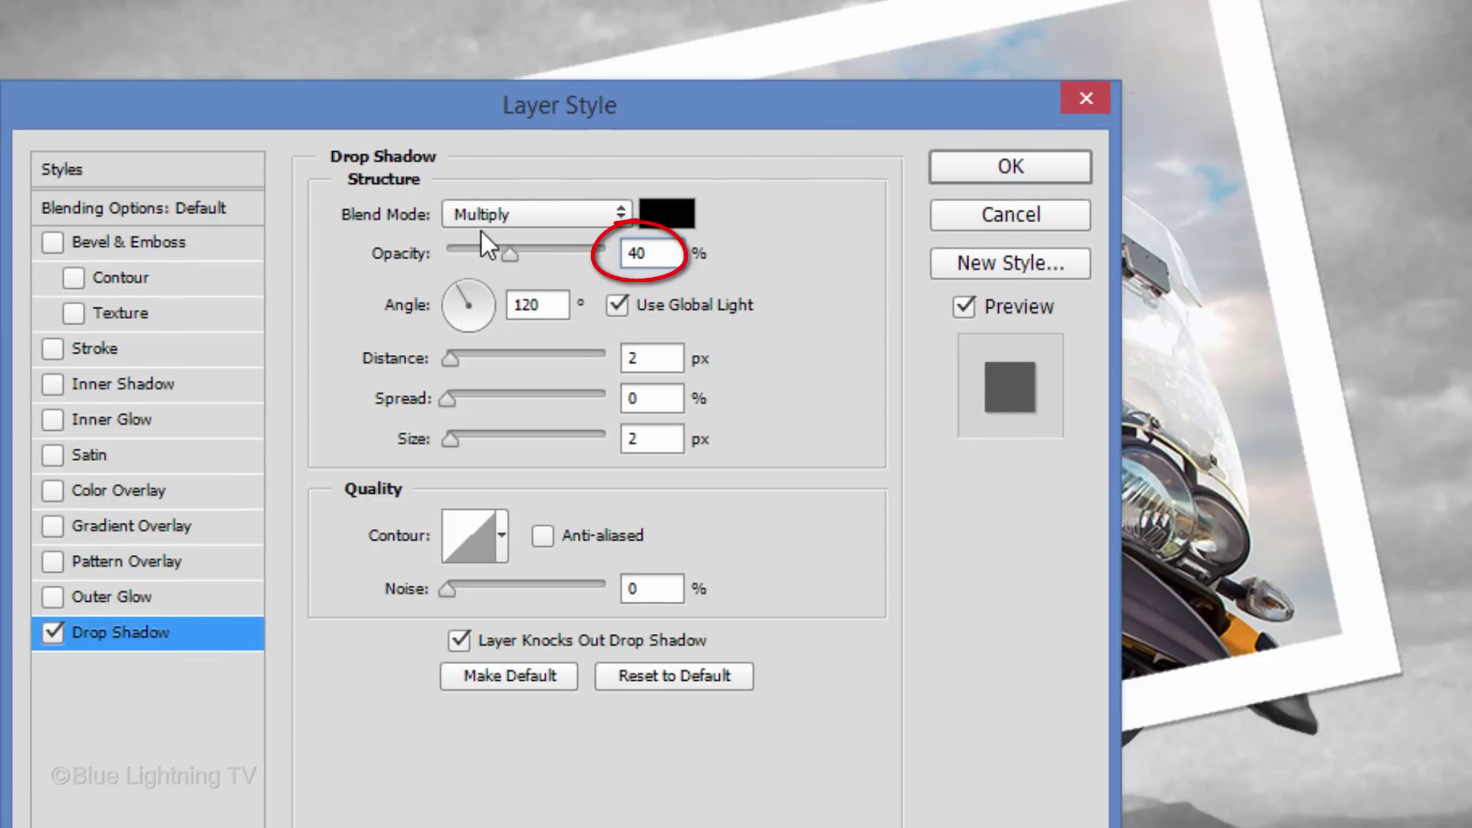
pyautogui.click(616, 305)
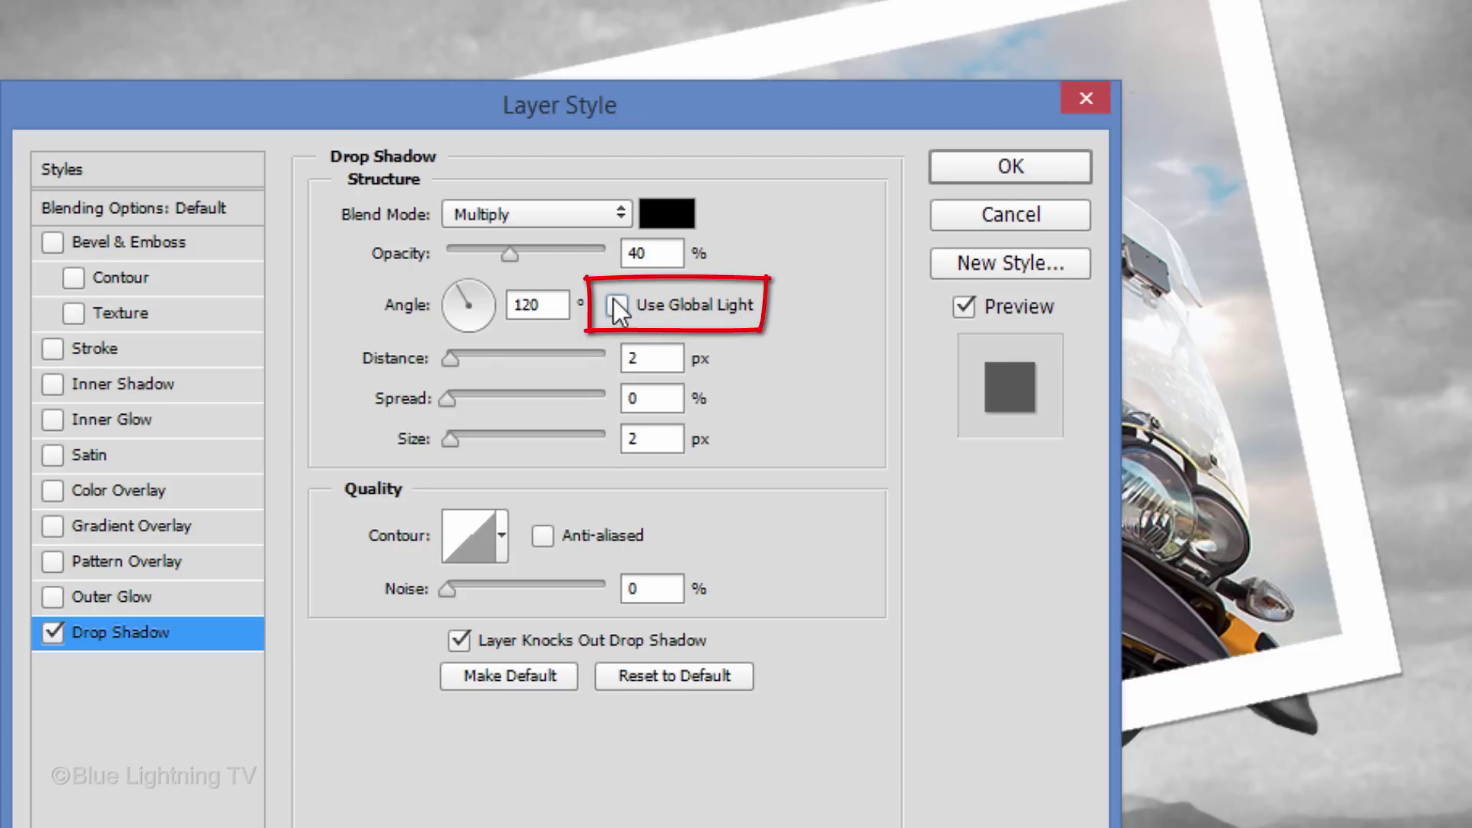
pyautogui.doubleClick(561, 306)
pyautogui.write('138')
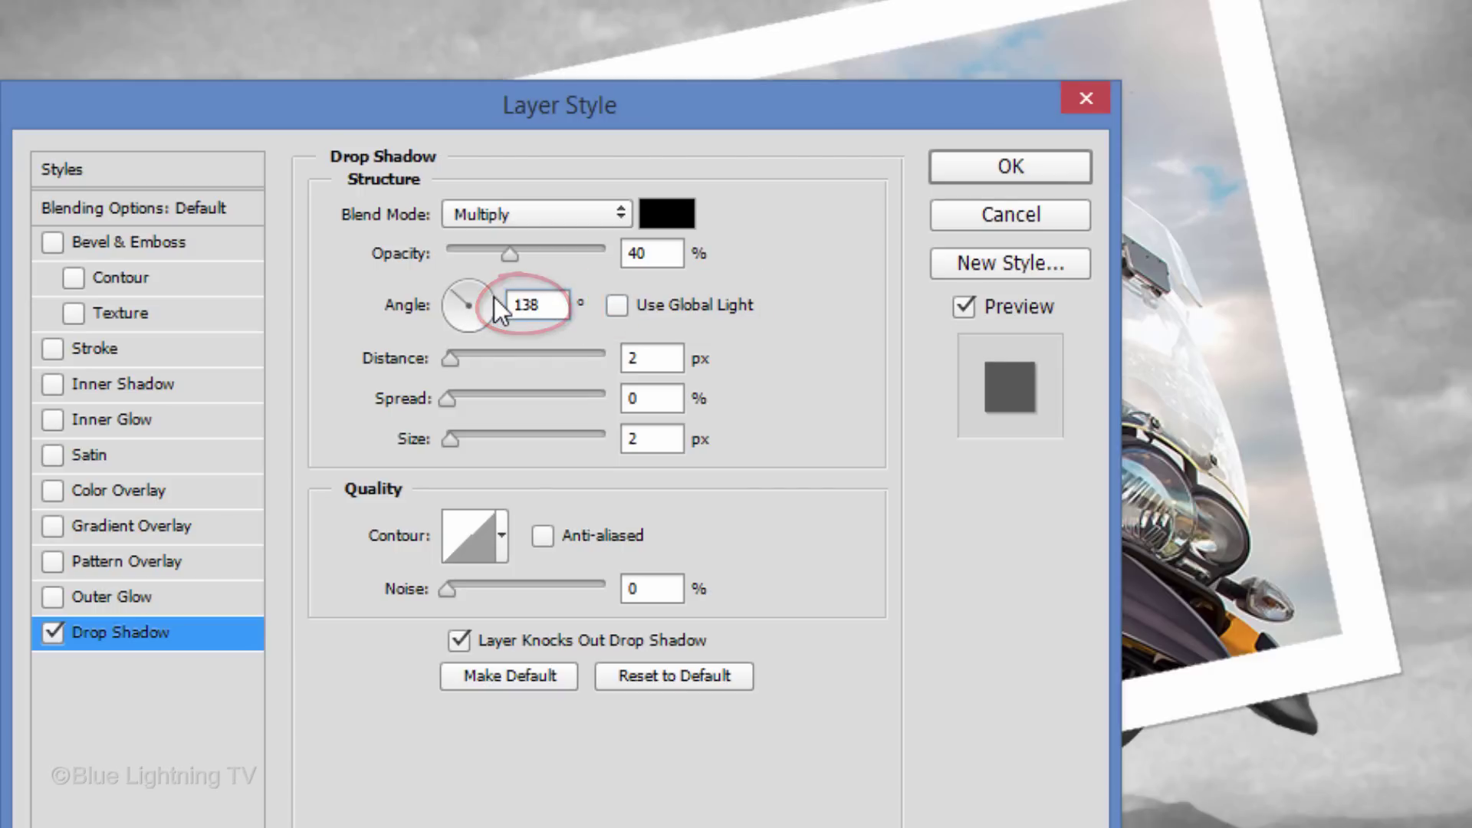
# - Set the drop shadow's distance to 50 px and size to 20 px, and apply the layer style
pyautogui.doubleClick(656, 358)
pyautogui.write('50')
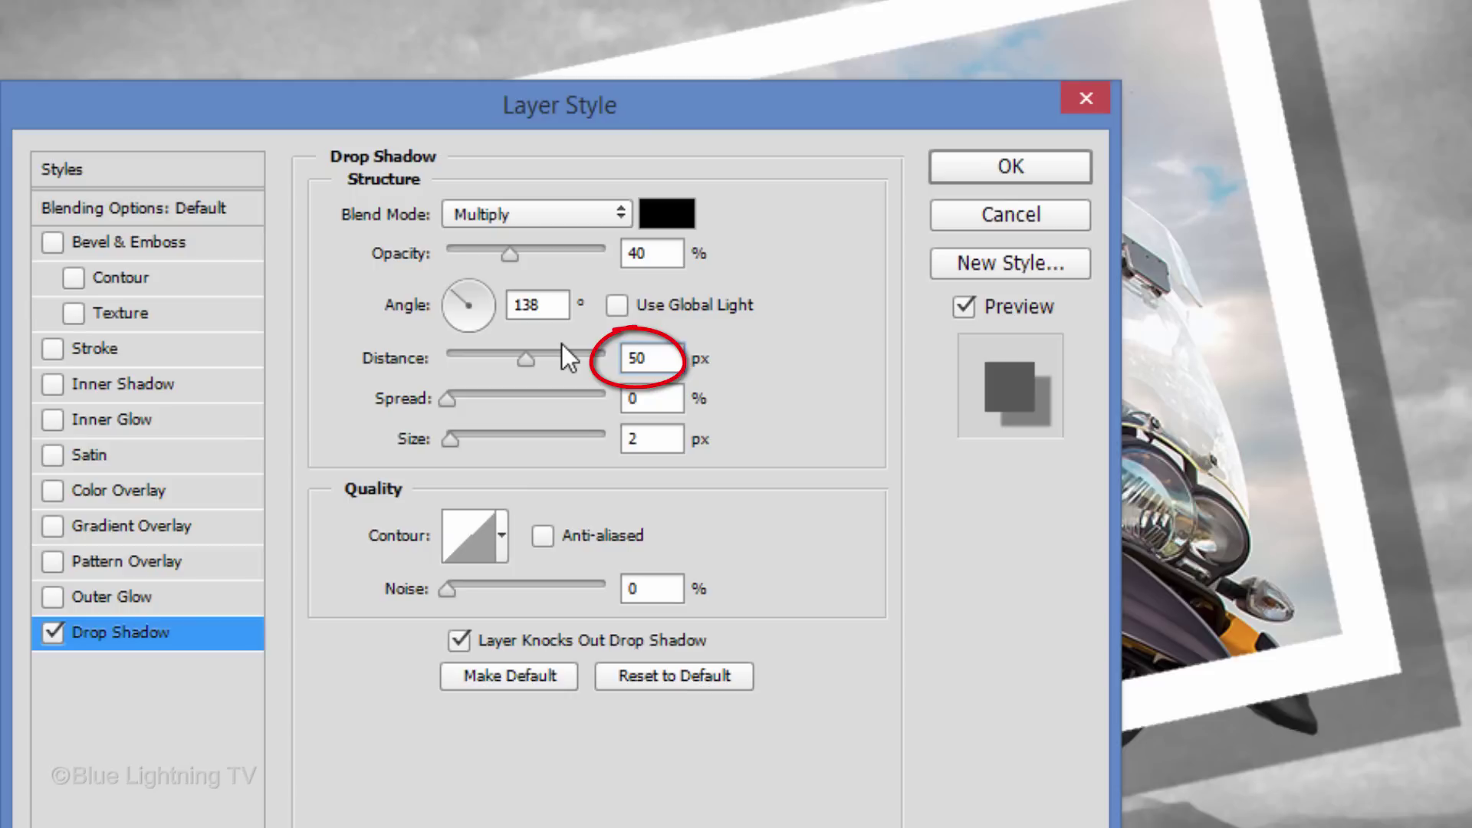
pyautogui.doubleClick(650, 438)
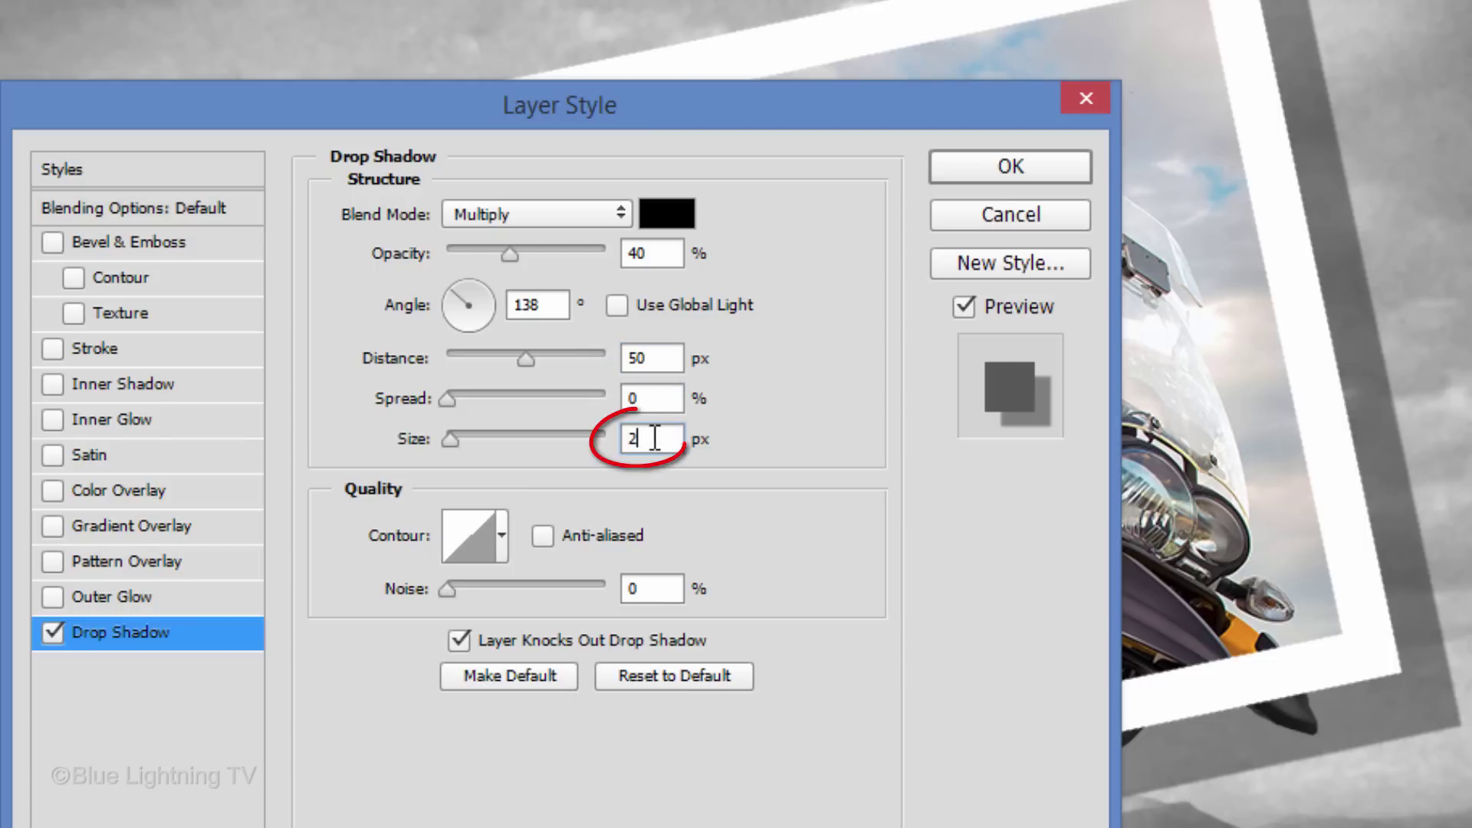
pyautogui.write('20')
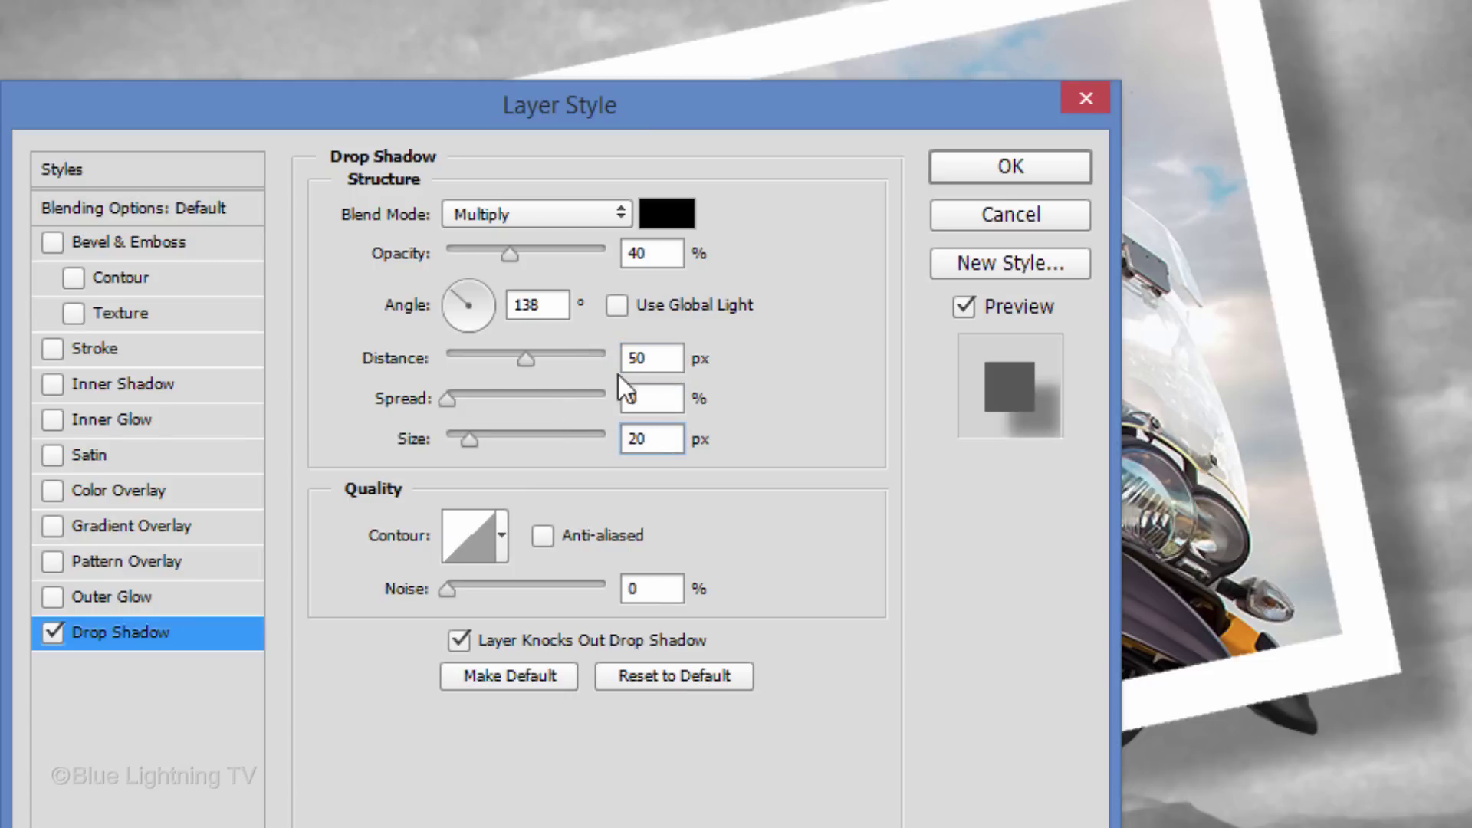
pyautogui.click(1020, 168)
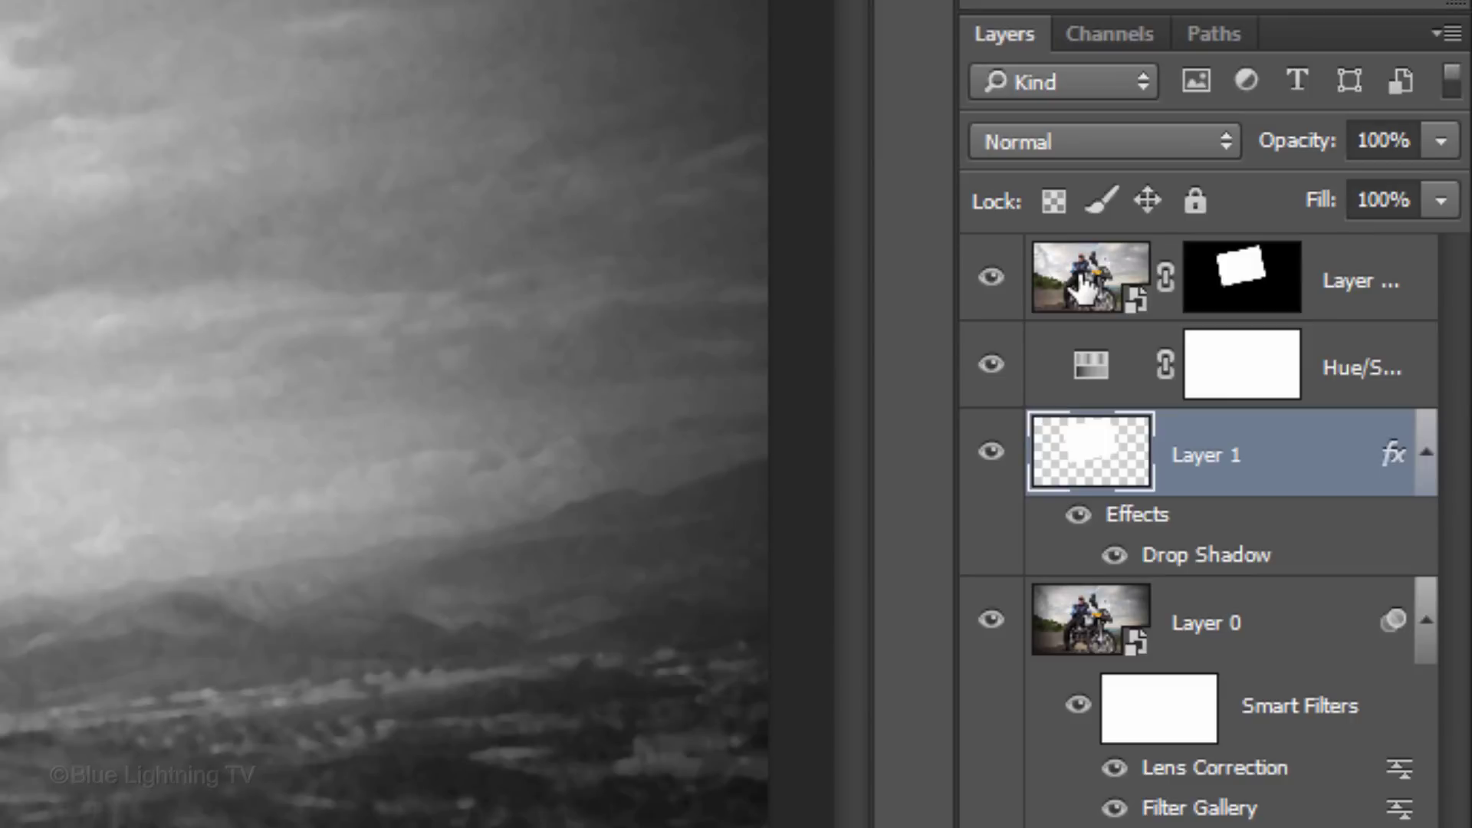
# - Transform Layer 1 through Layer 0 copy together, enlarging them proportionally to about 116% and shifting the framed photo slightly left
pyautogui.keyDown('shift'); pyautogui.click(1082, 280); pyautogui.keyUp('shift')
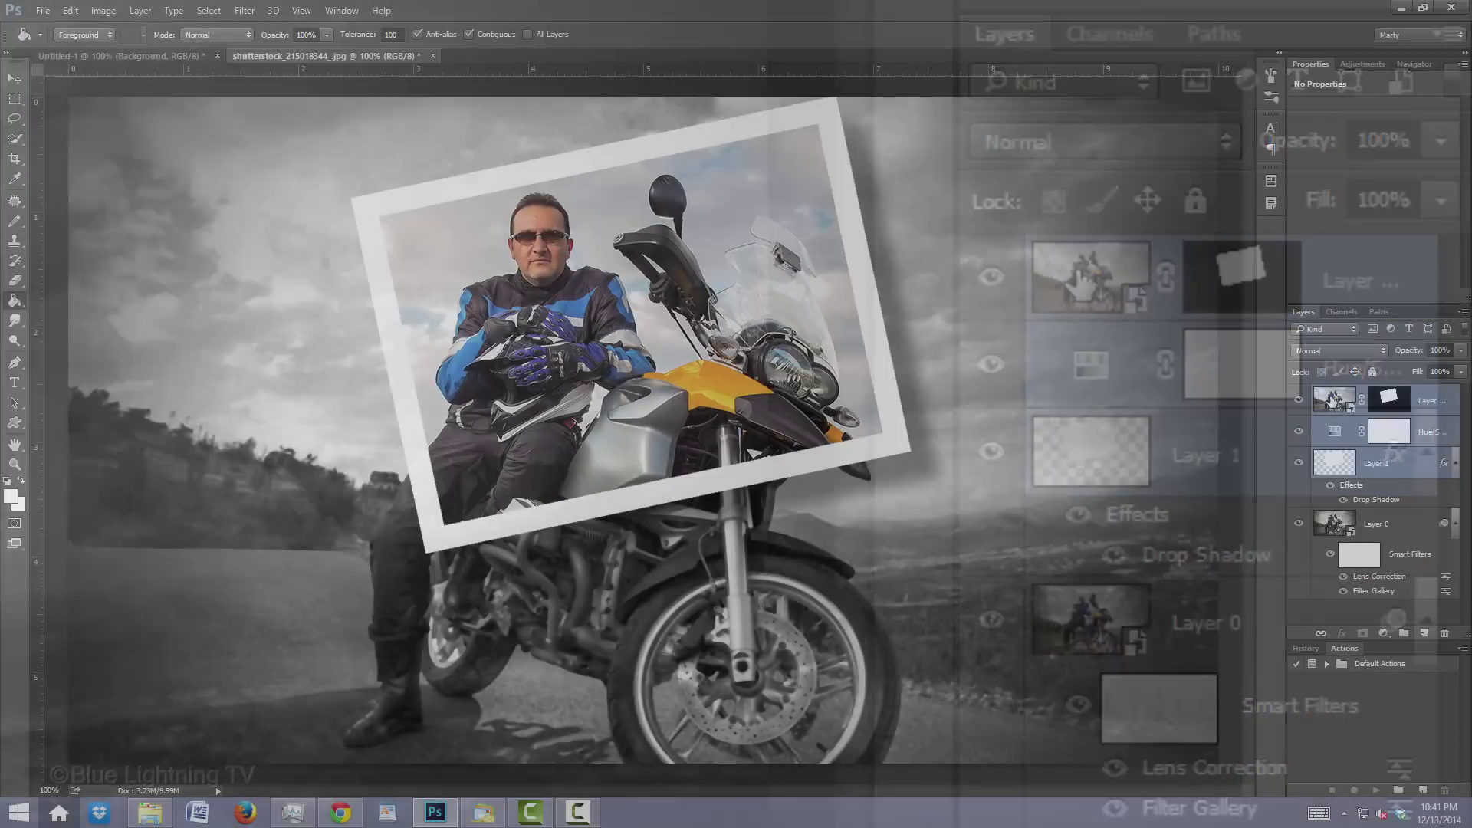
pyautogui.hotkey('ctrl', 't')
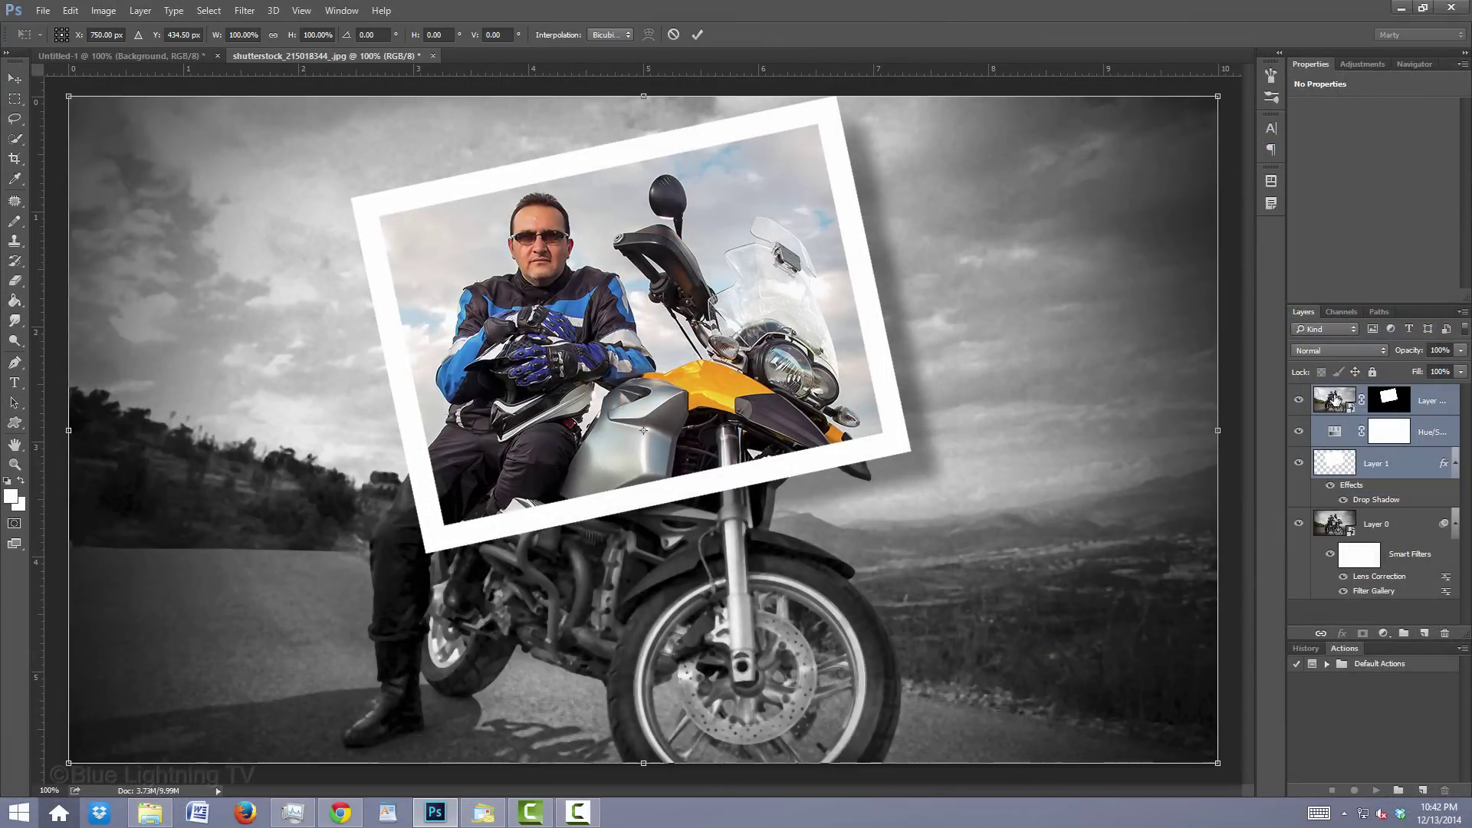
pyautogui.hotkey('ctrl', '-')
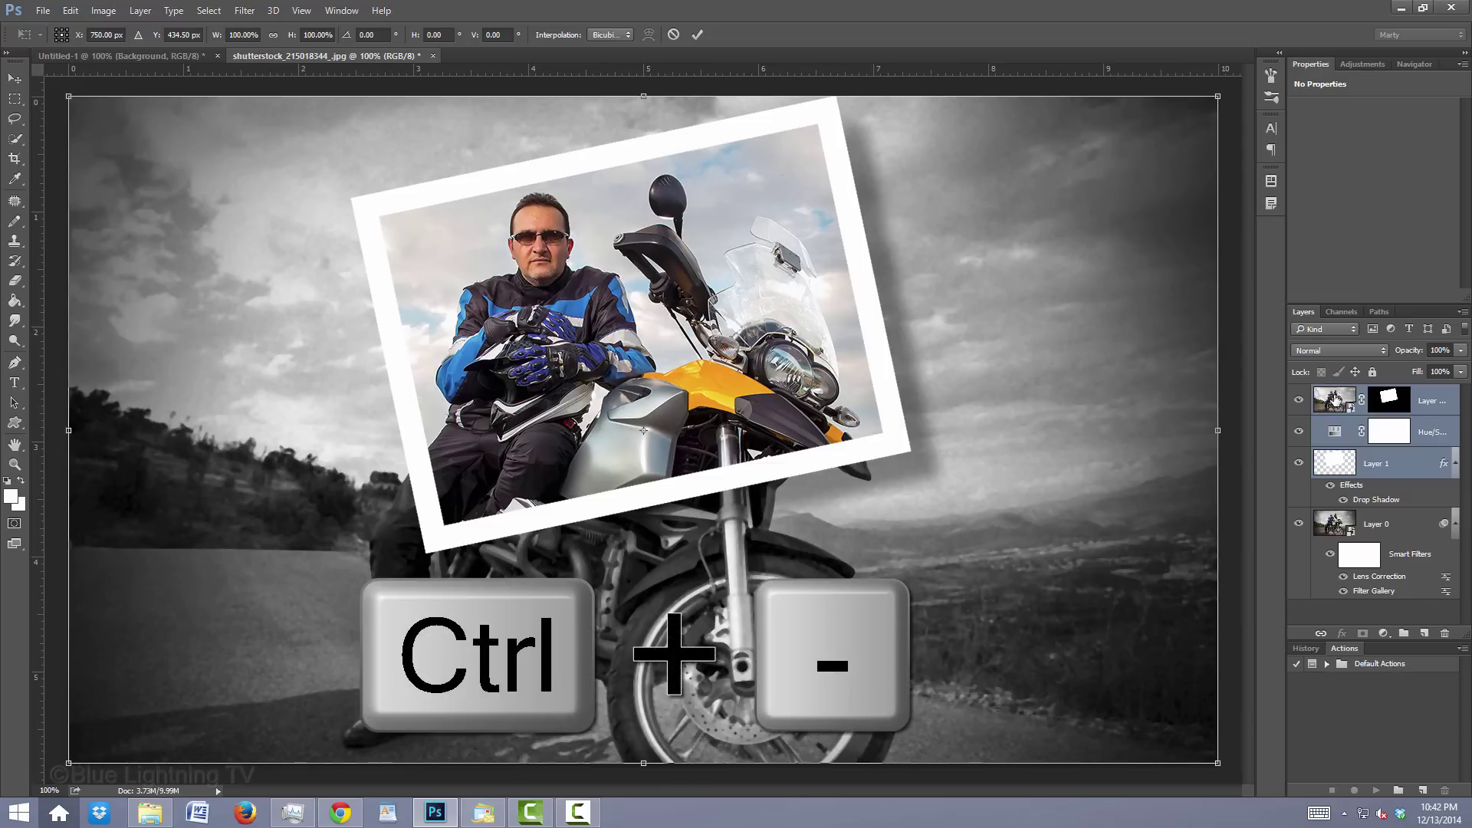
pyautogui.hotkey('ctrl', '-')
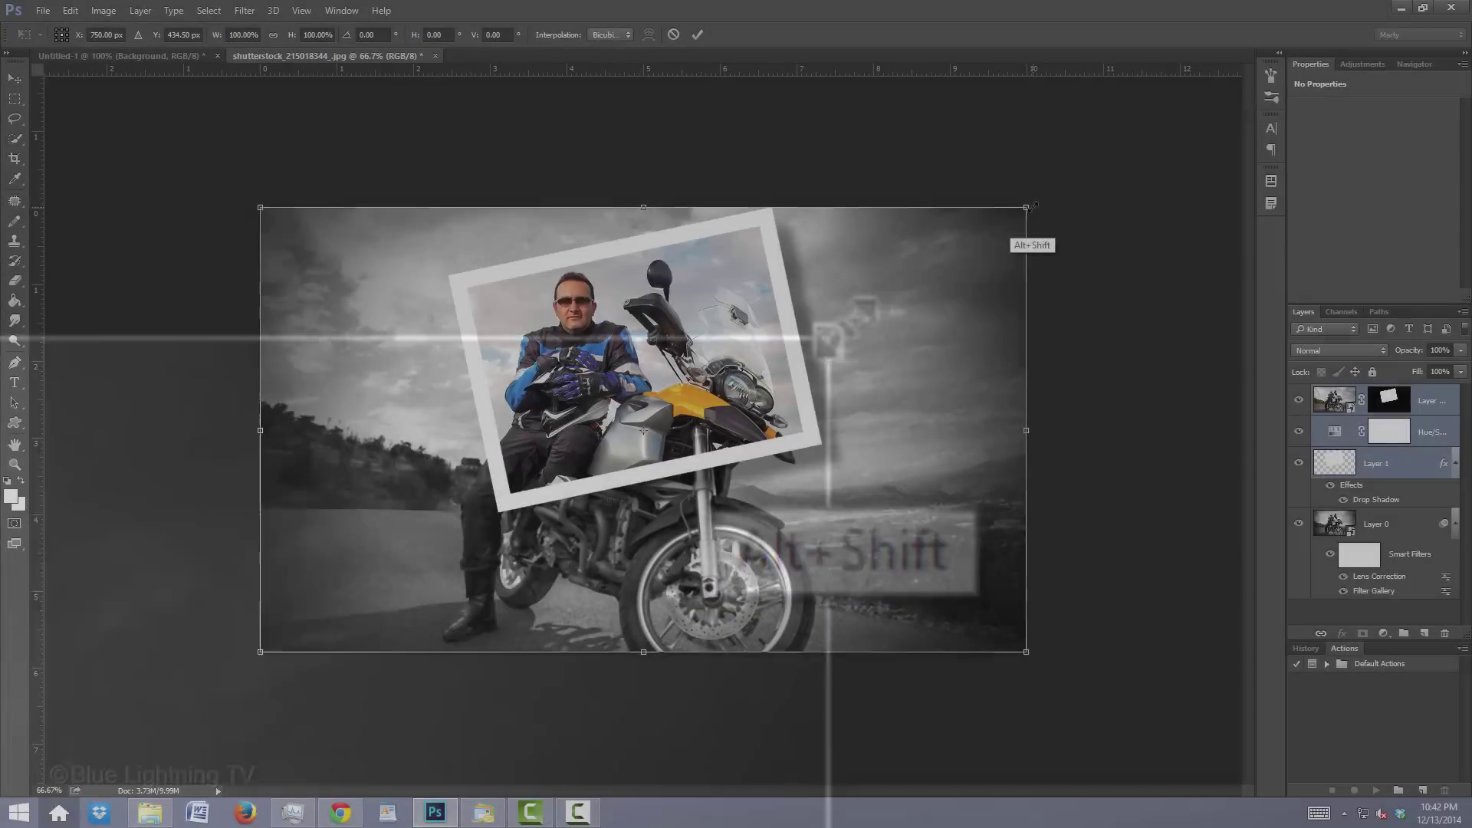
pyautogui.moveTo(844, 326); pyautogui.dragTo(1154, 92)
pyautogui.moveTo(1091, 158); pyautogui.dragTo(1087, 159)
pyautogui.moveTo(980, 236); pyautogui.dragTo(955, 236)
pyautogui.press('Return')
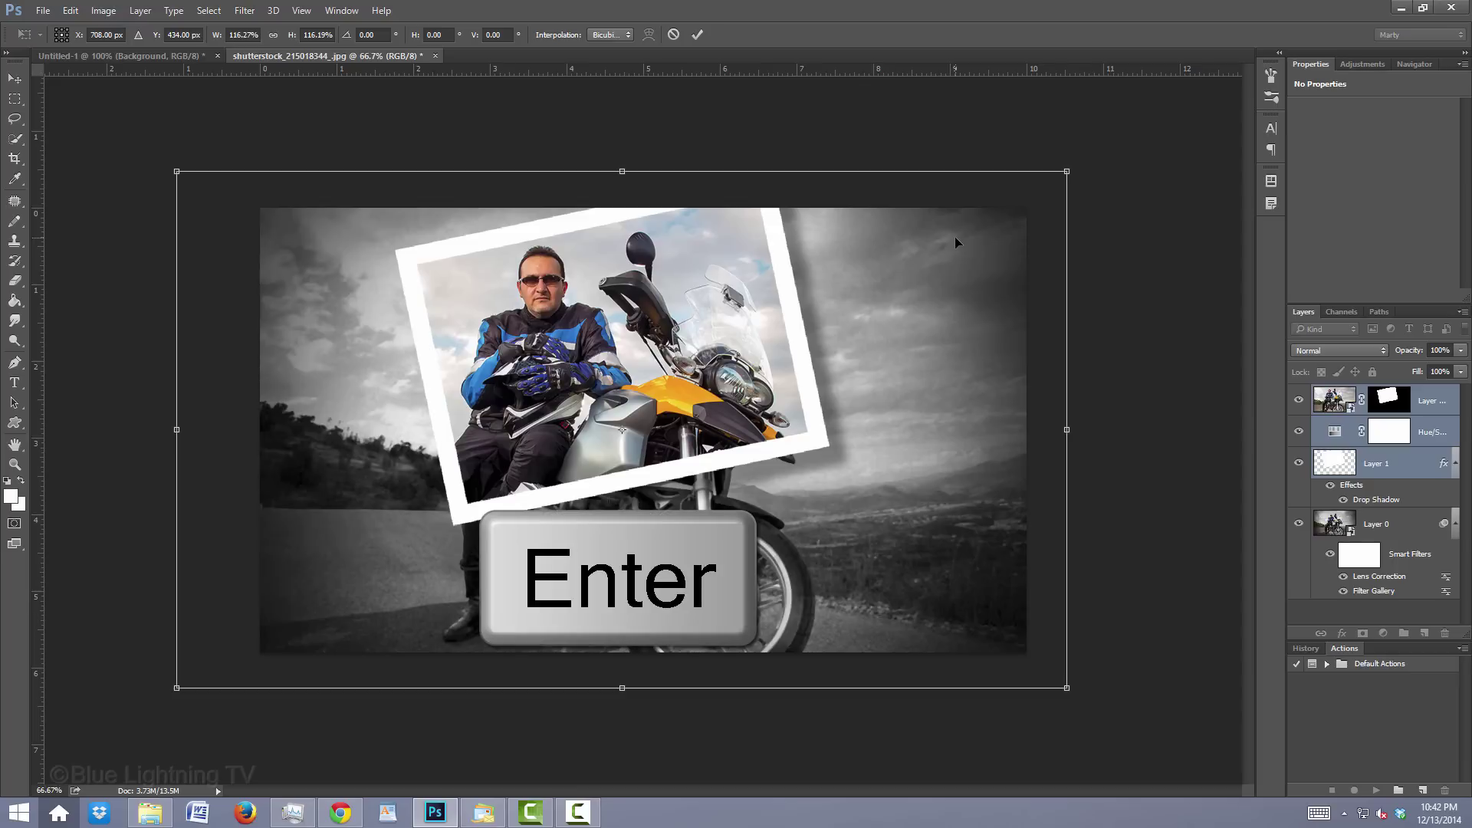
pyautogui.press('g')
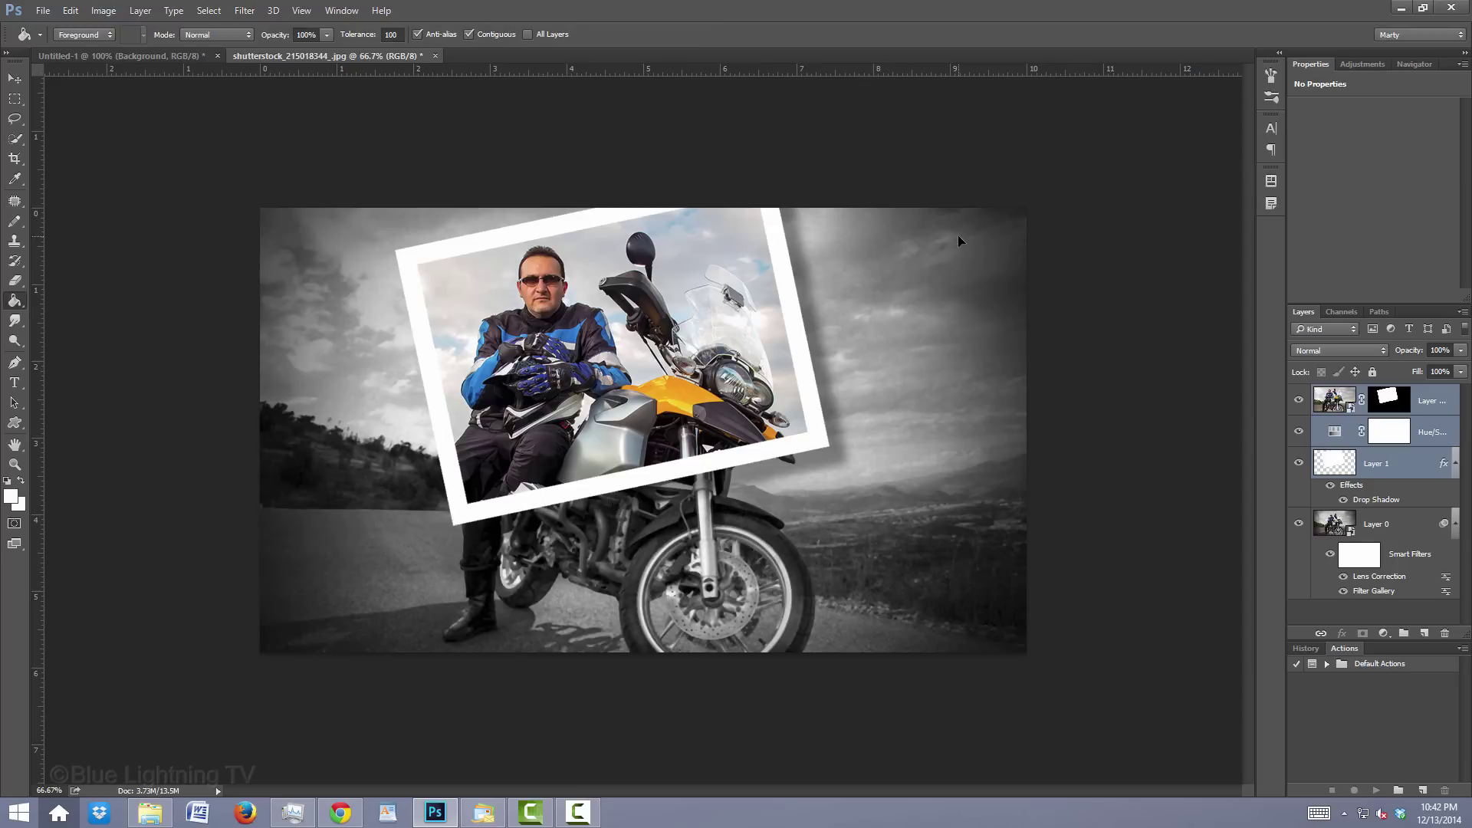
pyautogui.hotkey('ctrl', '0')
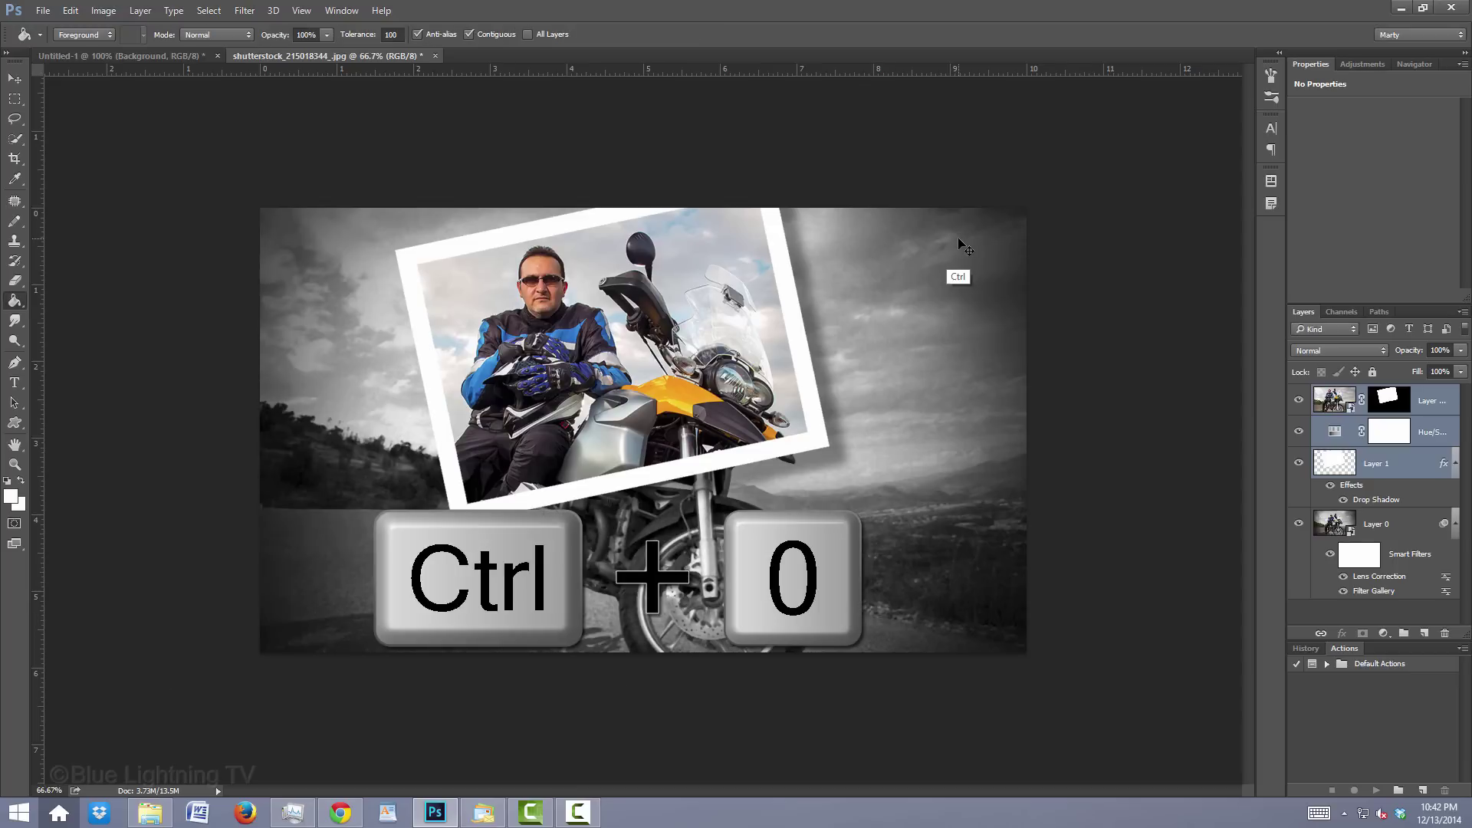
pyautogui.hotkey('ctrl', '0')
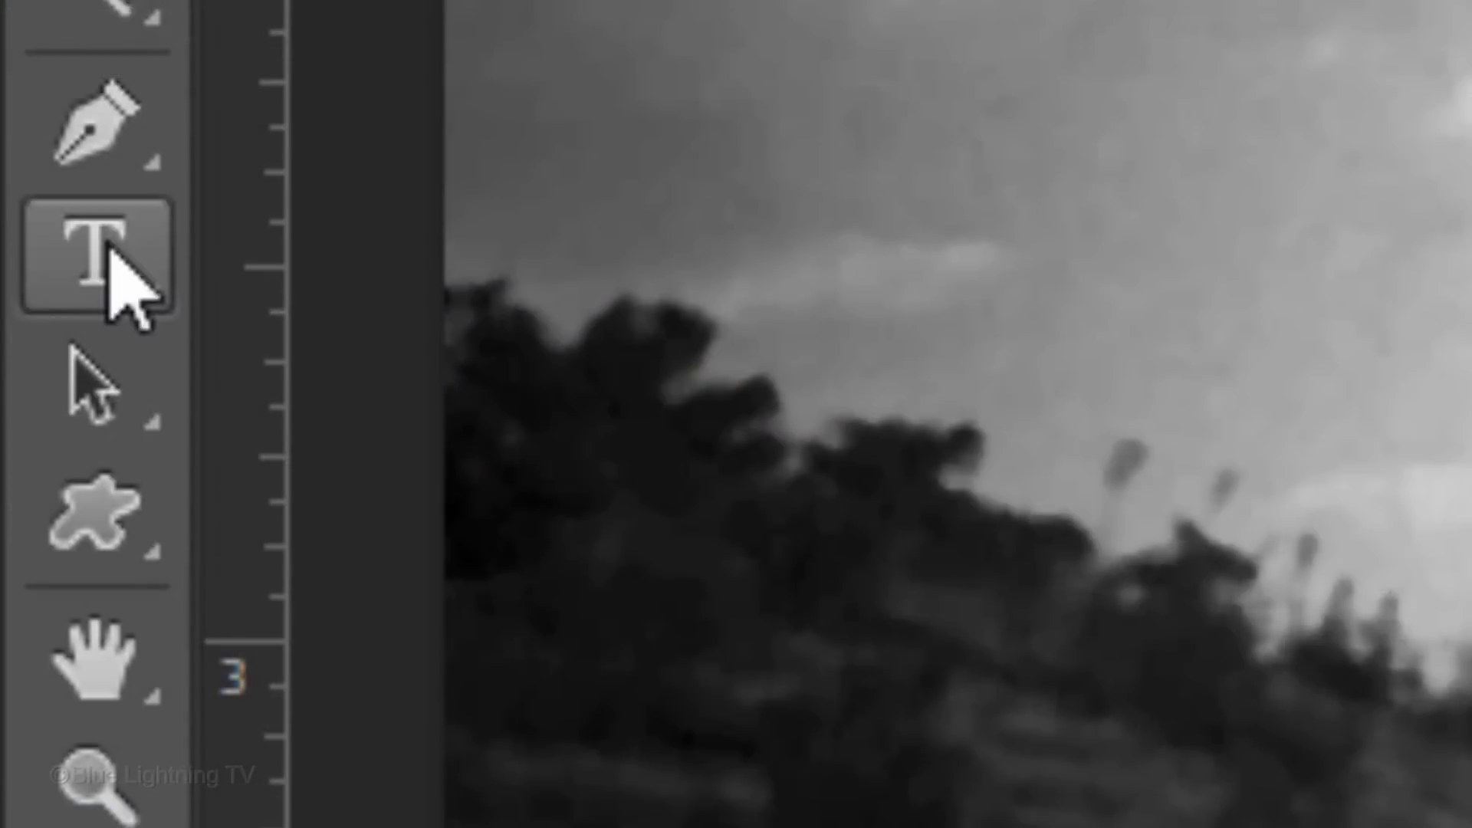
# - Activate the Horizontal Type tool and set its text color to yellow f9d132, sampled from the motorcycle's bodywork
pyautogui.click(18, 386)
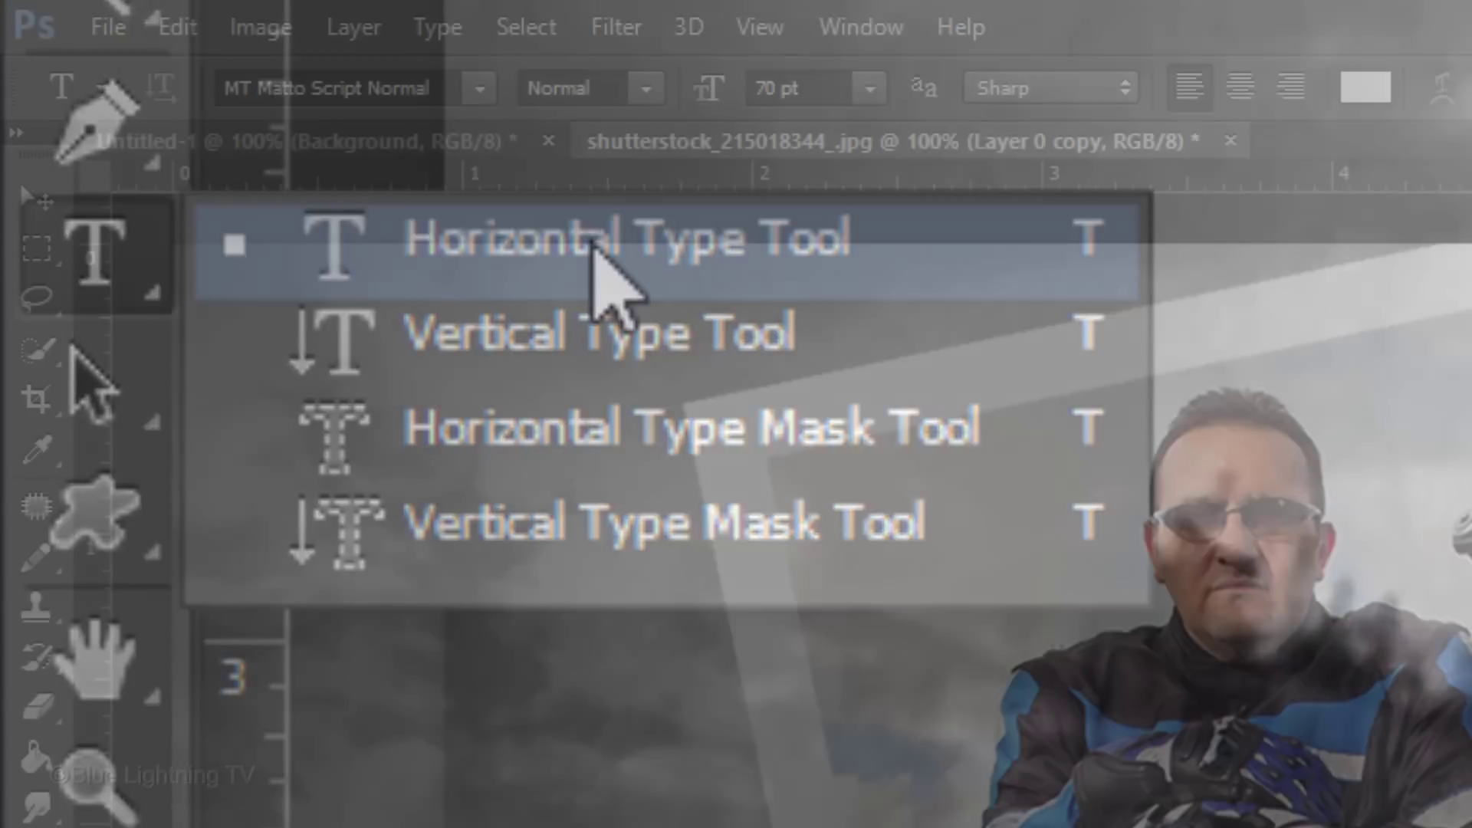
pyautogui.click(594, 246)
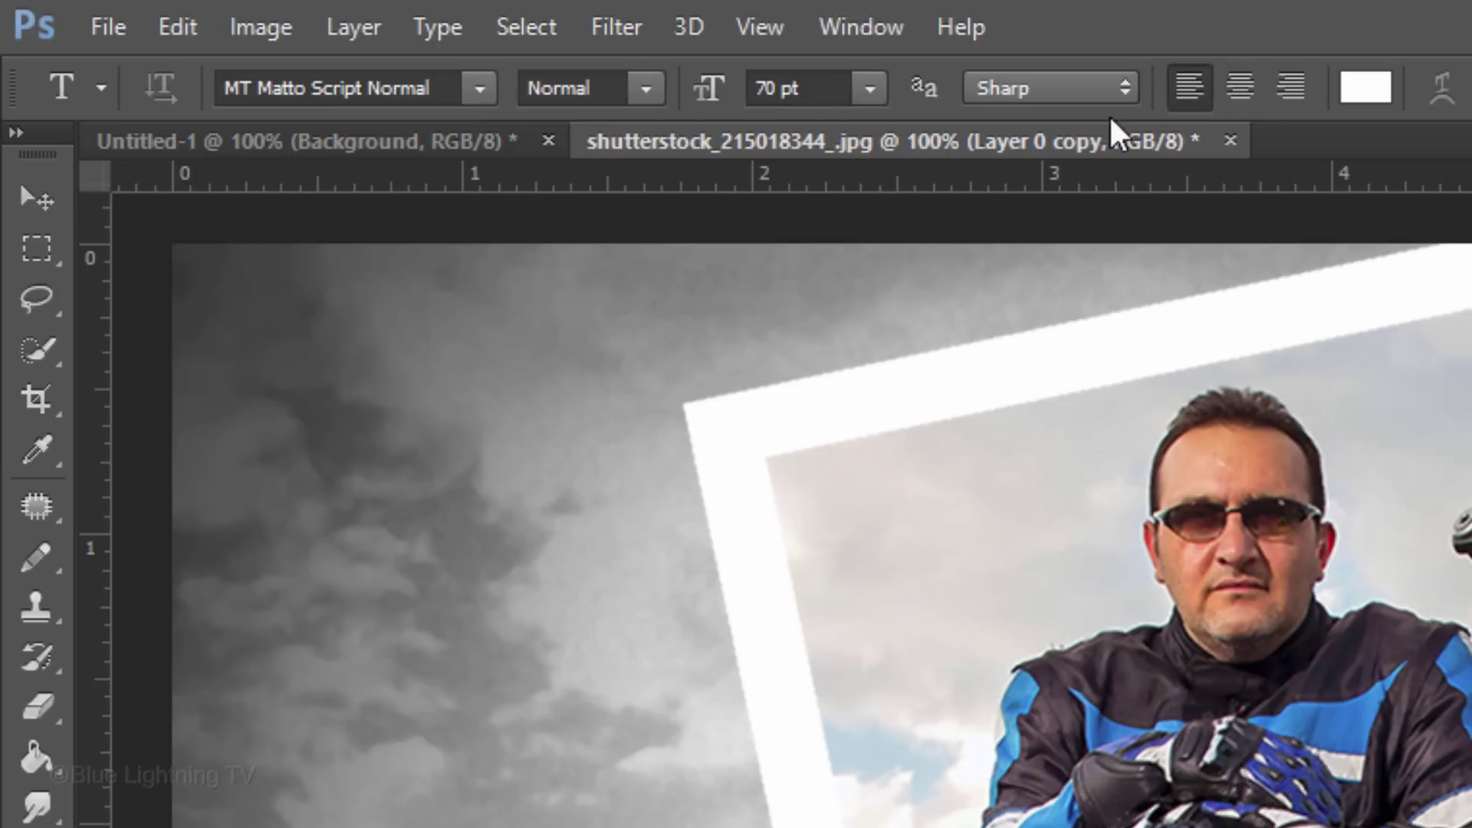
pyautogui.click(1371, 97)
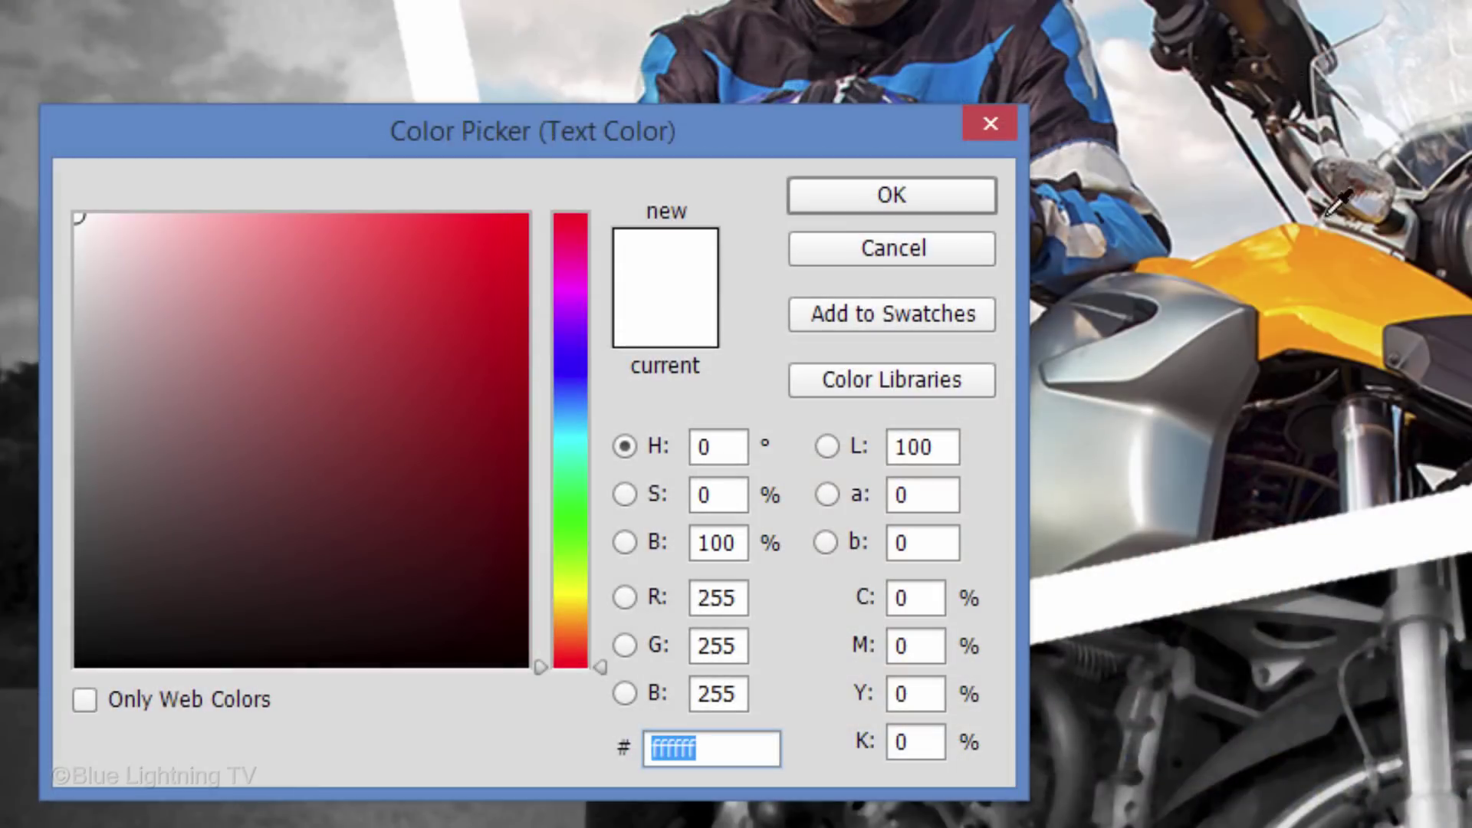
pyautogui.click(1336, 328)
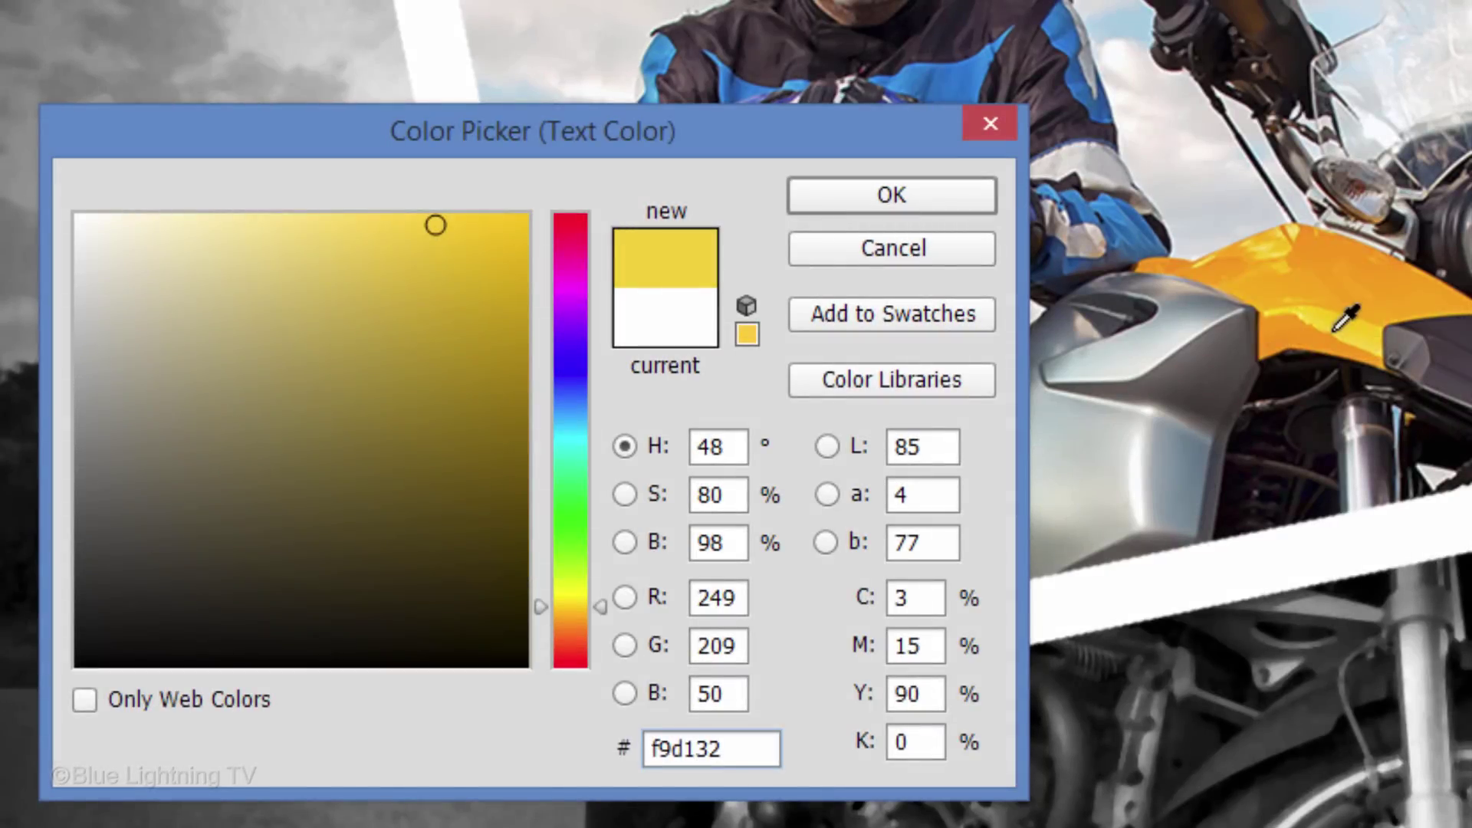
pyautogui.click(913, 194)
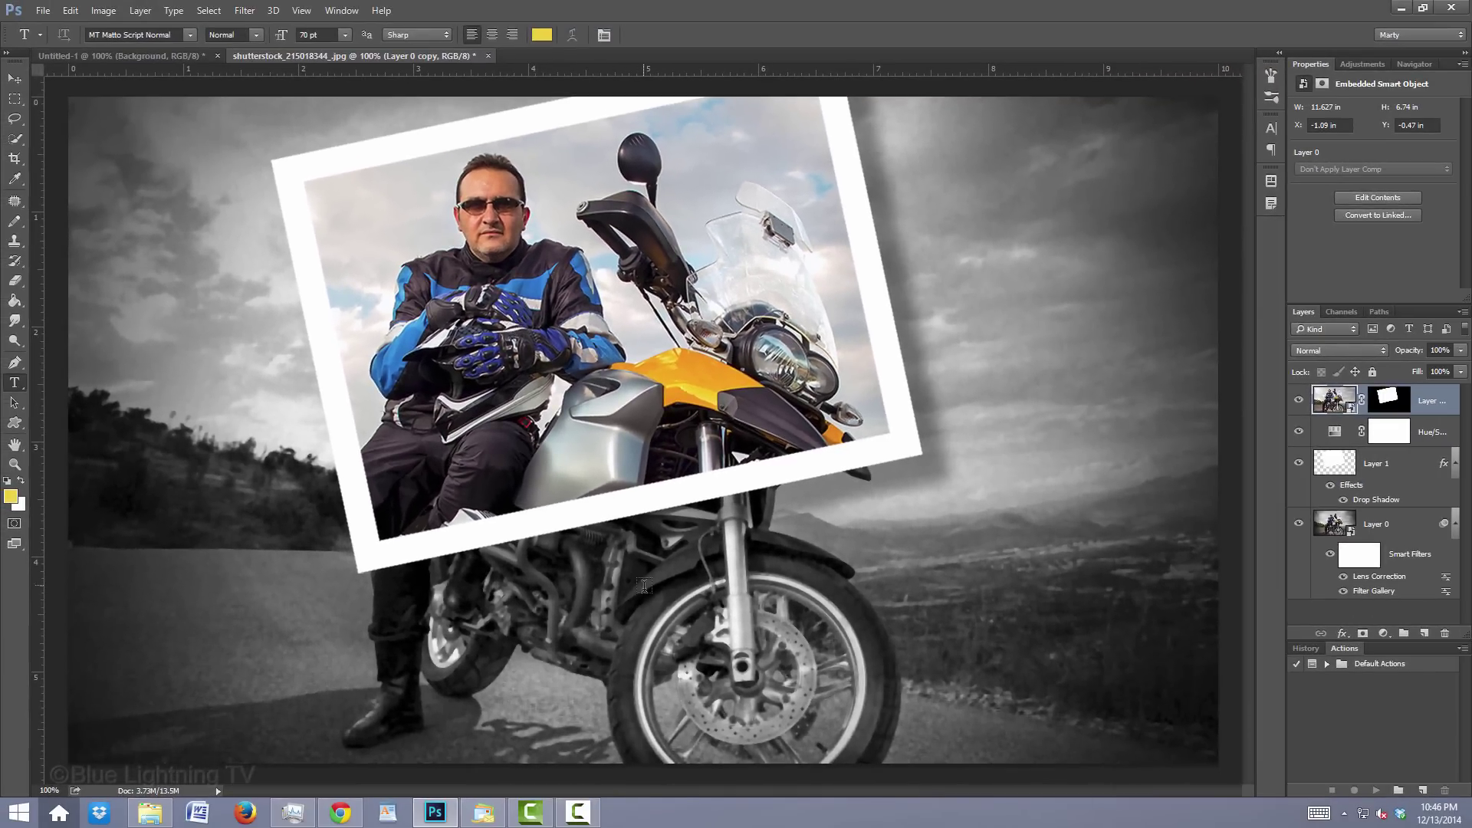
# - Add the text "Me & Betsy" across the front wheel, below the framed photo
pyautogui.click(645, 589)
pyautogui.write('M')
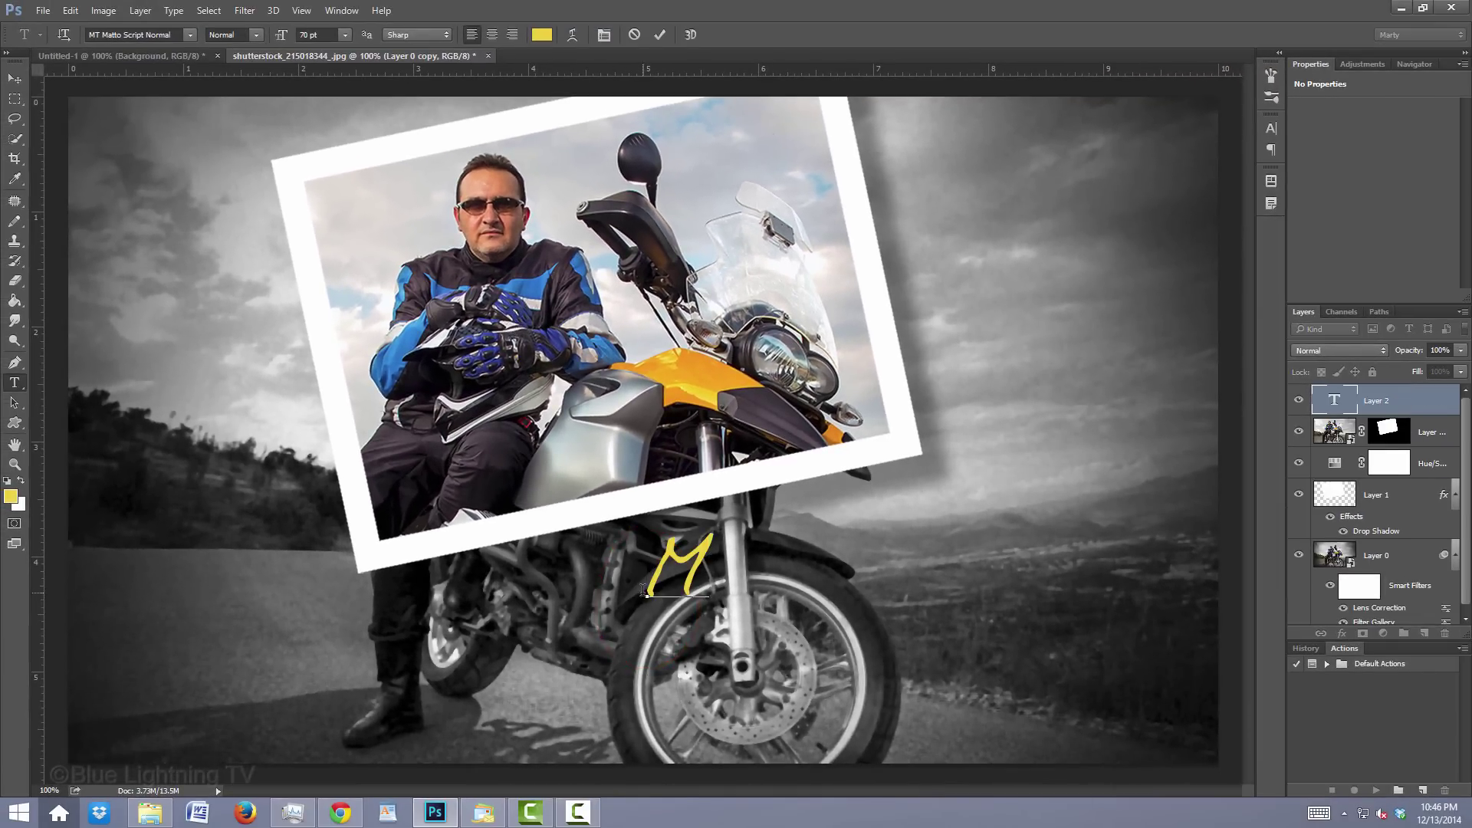
pyautogui.write('e & Betsy')
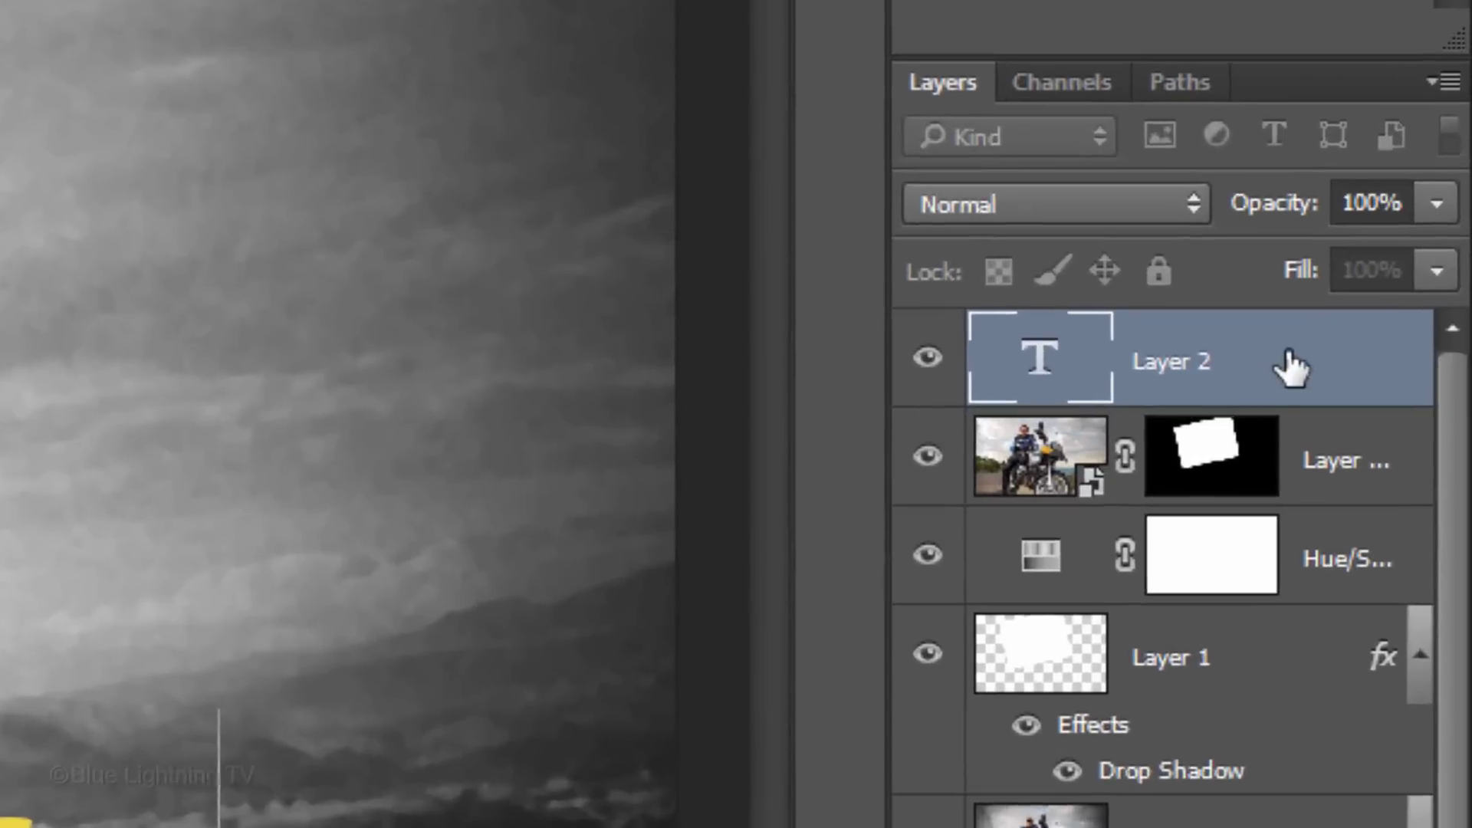
pyautogui.click(1423, 401)
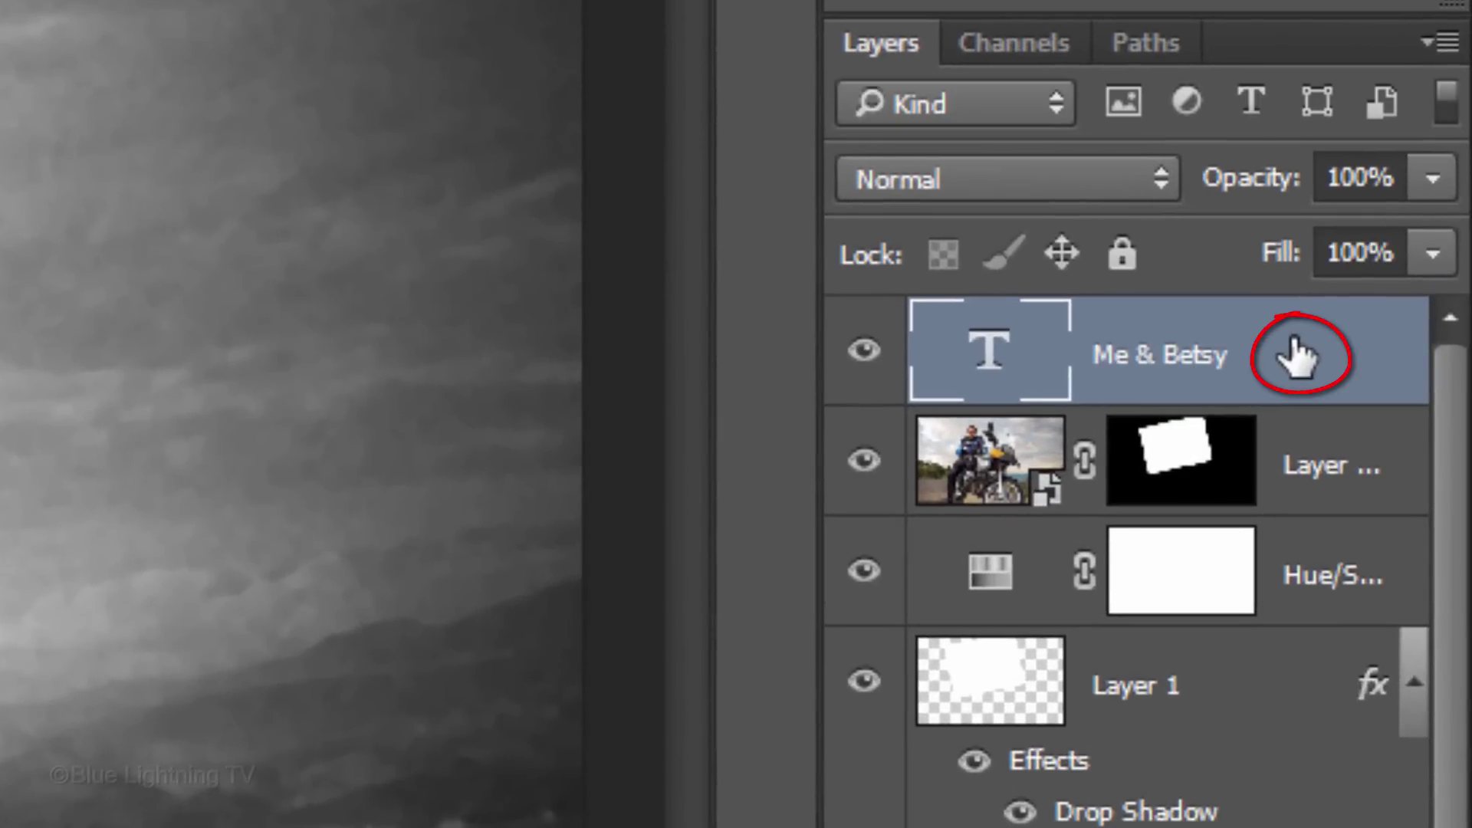
# - Add an Outer Glow to the "Me & Betsy" text layer with Normal blend mode and black 000000 as the glow color
pyautogui.doubleClick(1295, 355)
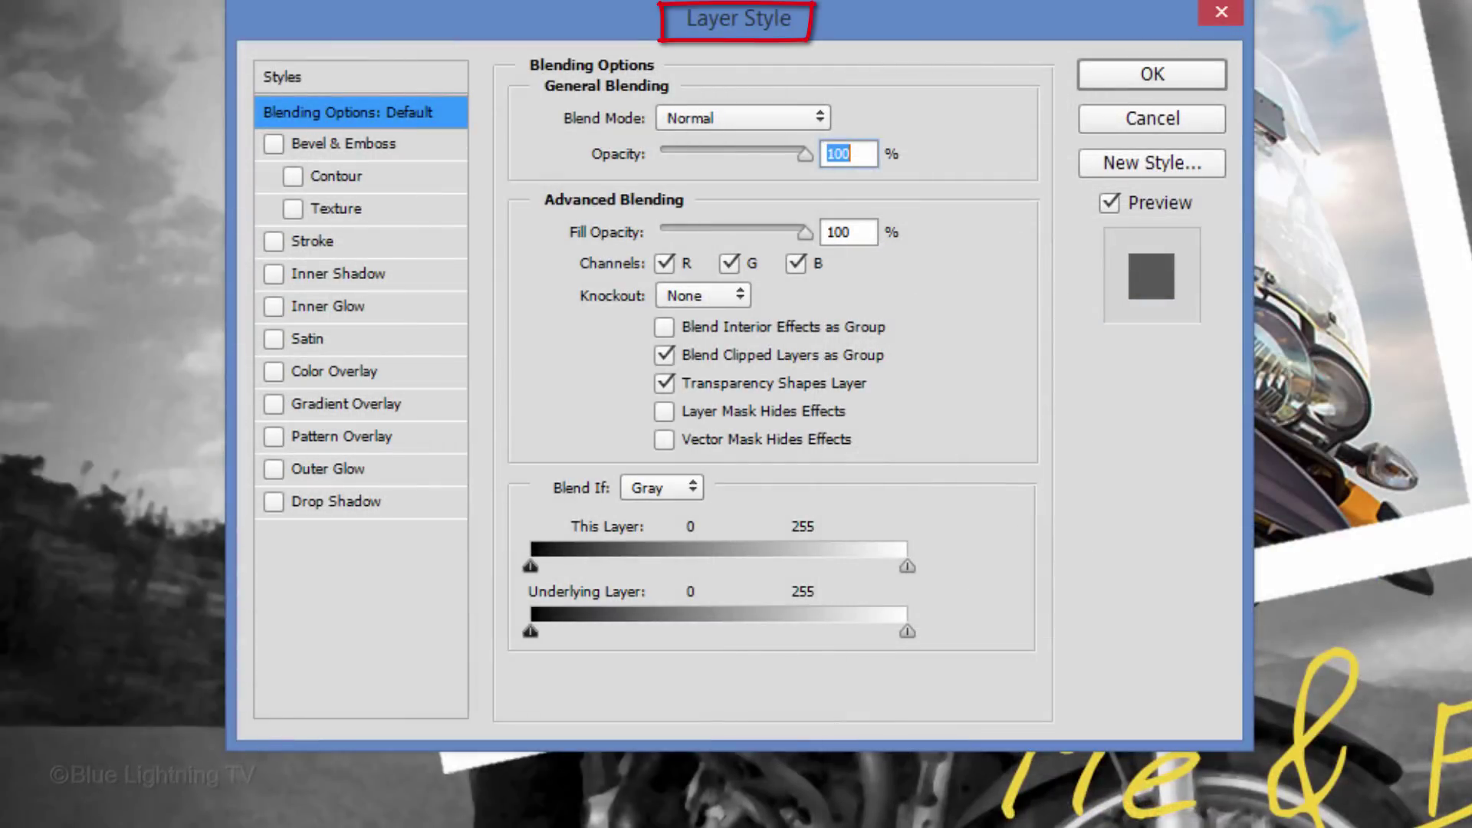
pyautogui.click(330, 469)
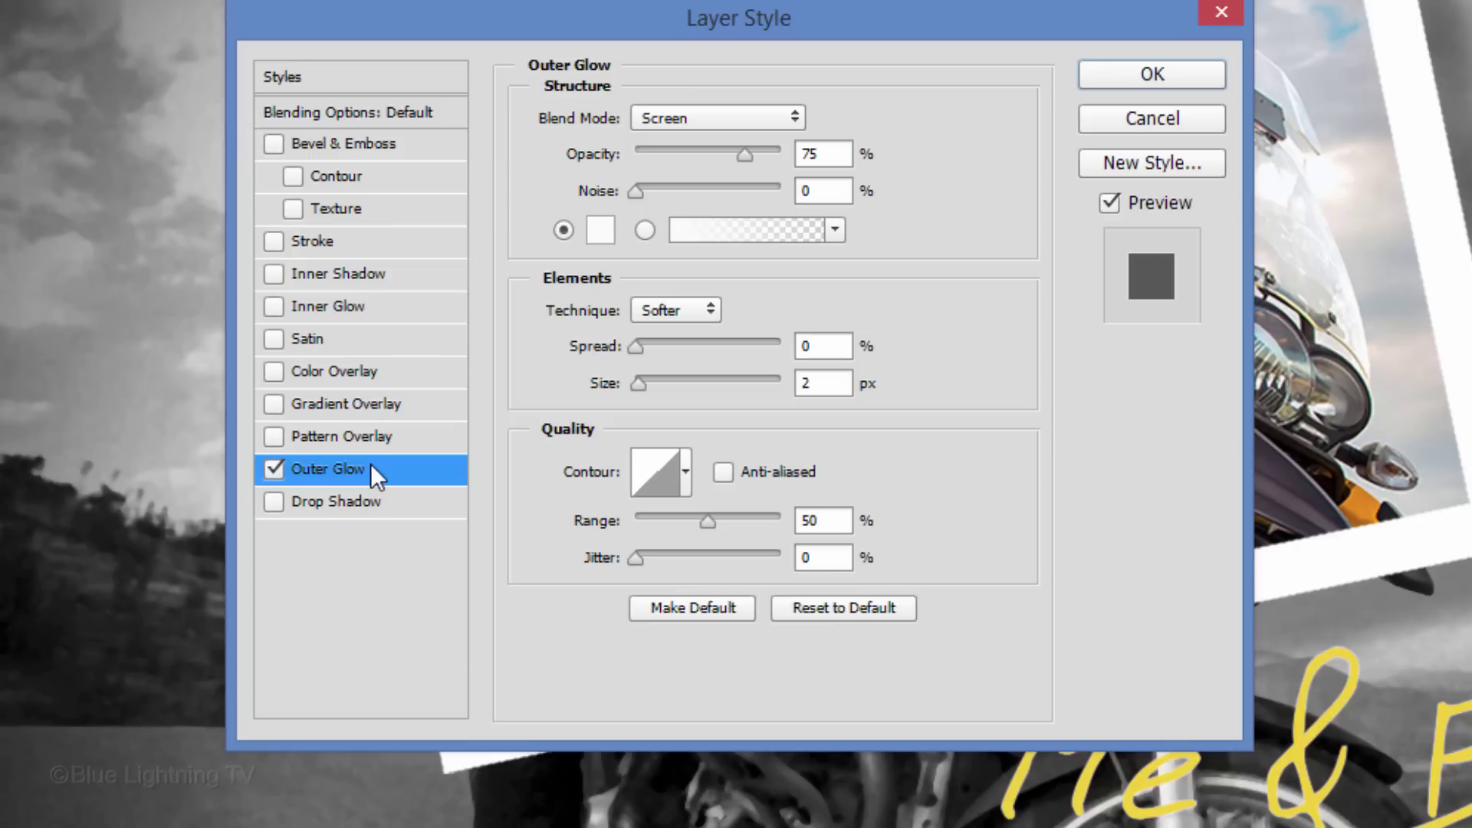
pyautogui.click(656, 116)
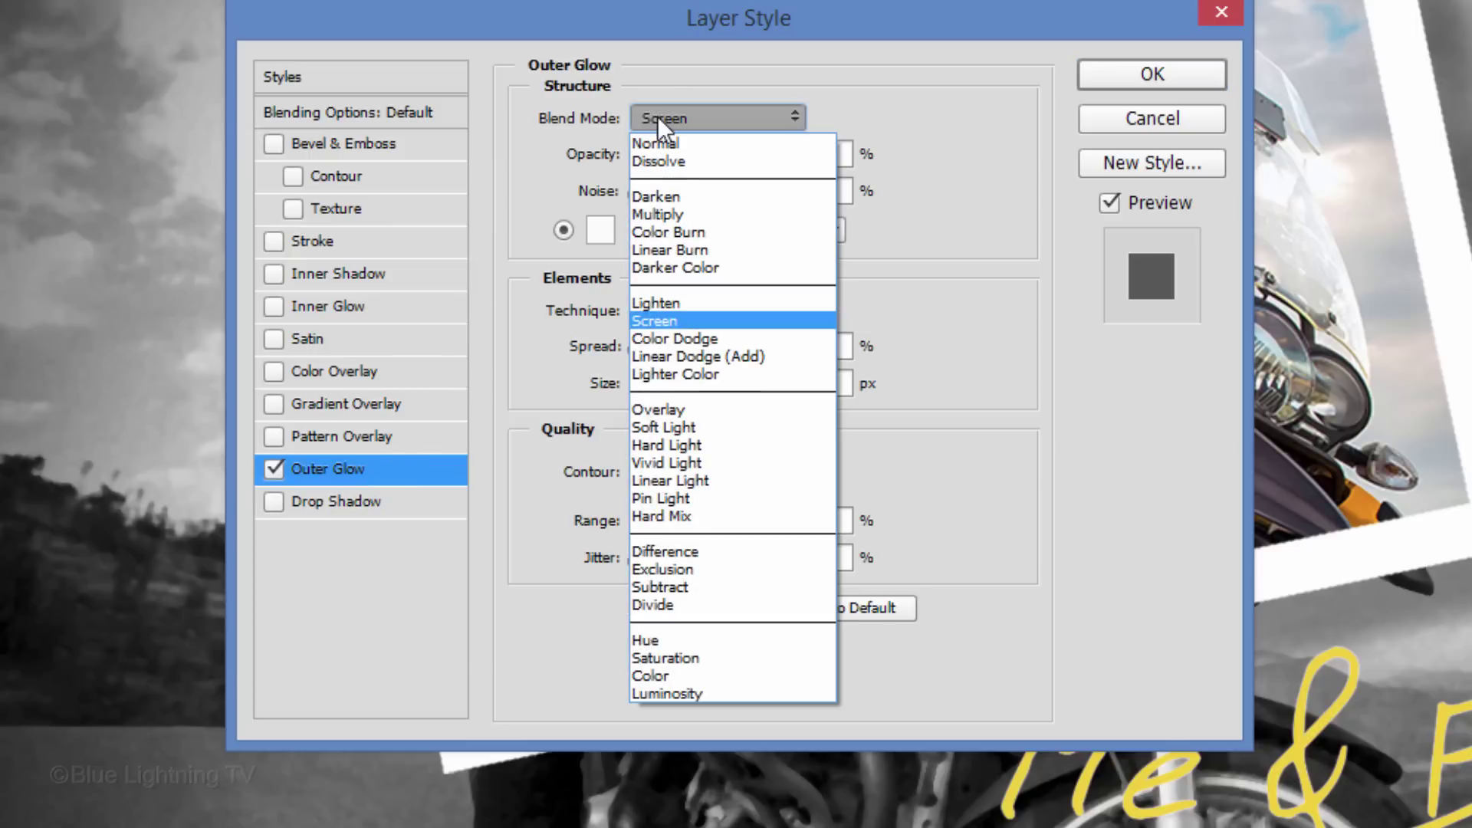
pyautogui.click(661, 143)
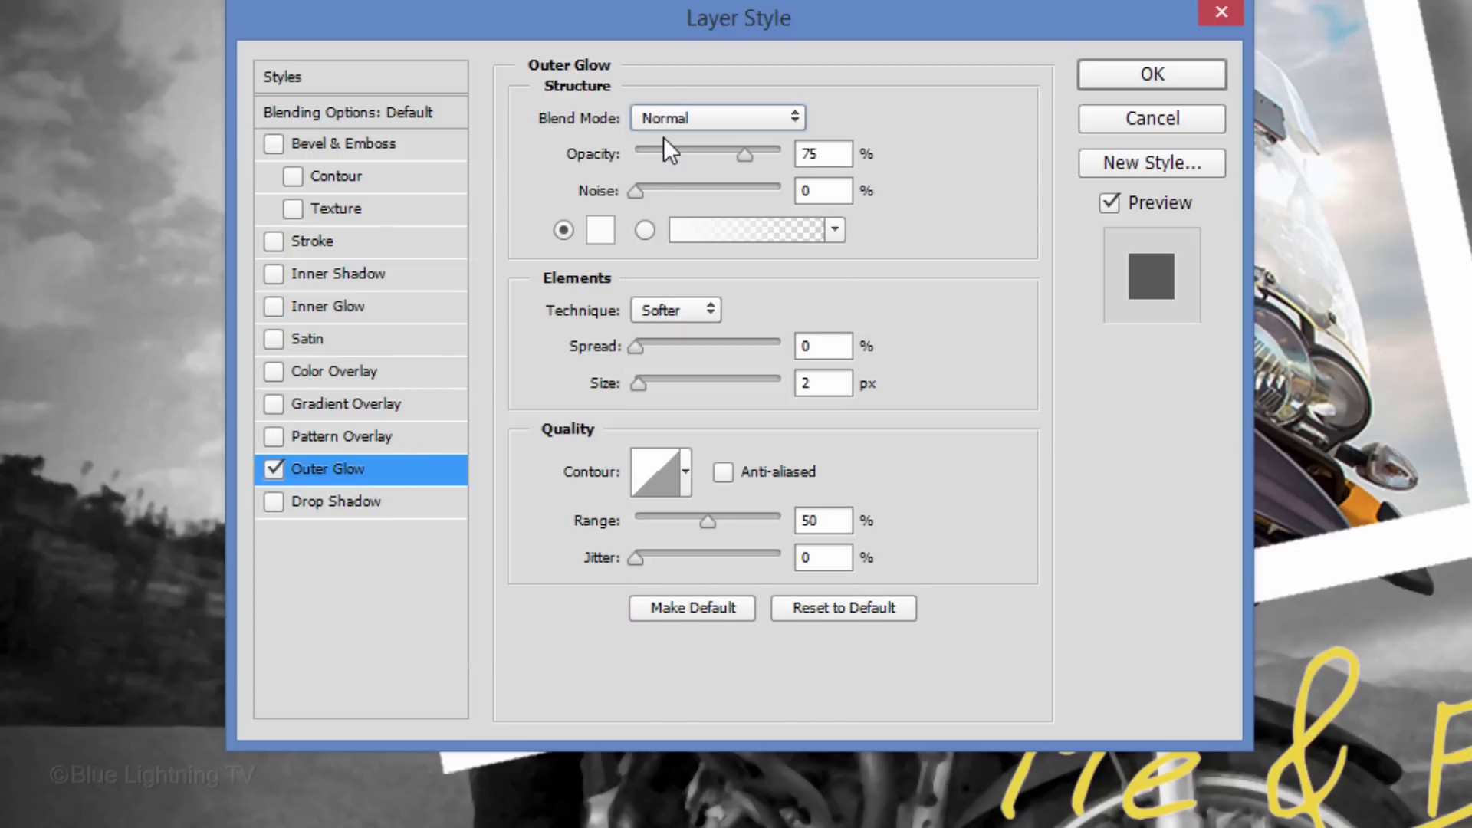
pyautogui.click(602, 232)
pyautogui.click(49, 706)
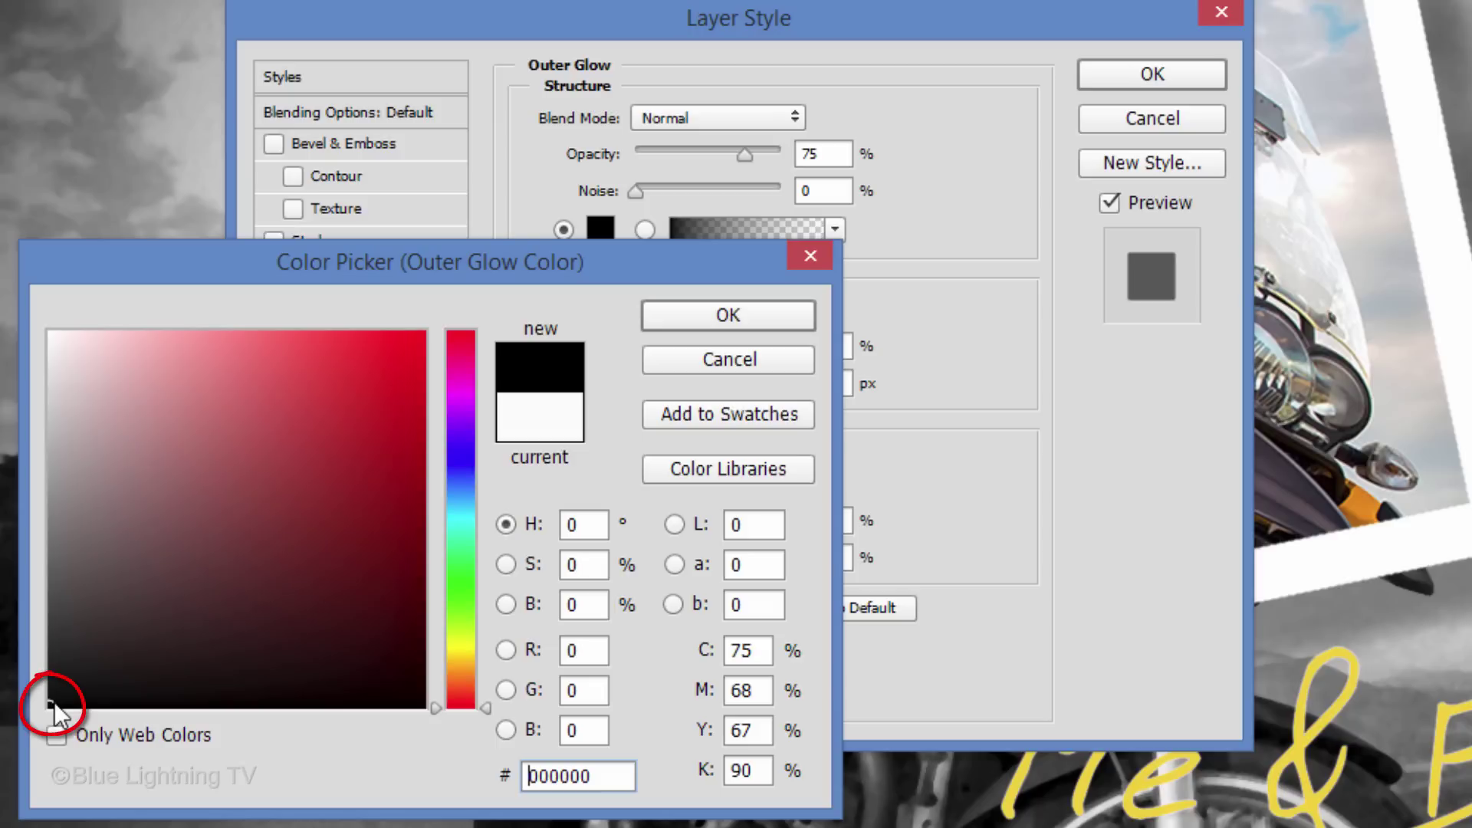
pyautogui.click(741, 315)
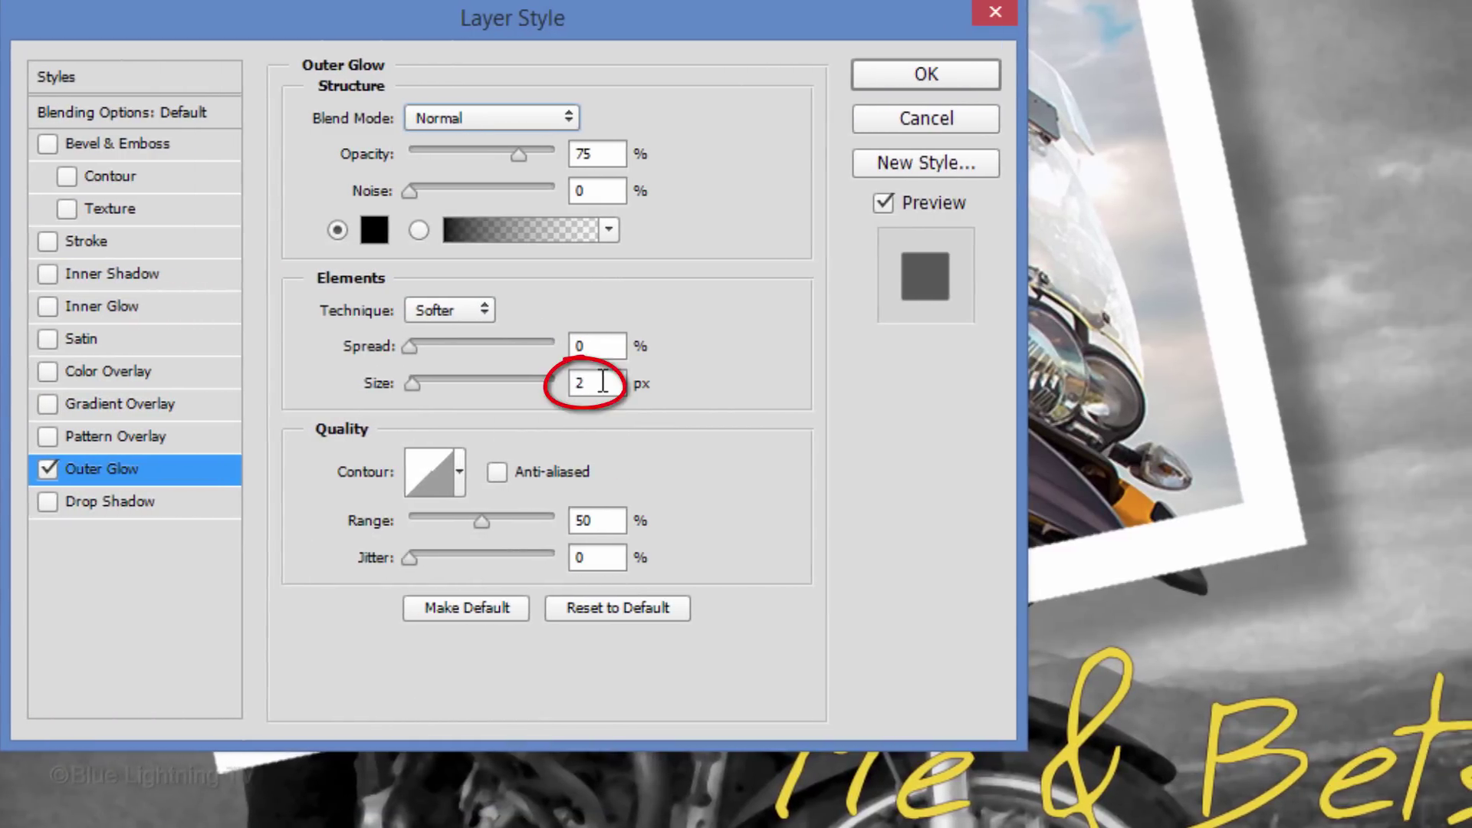
# - Set the outer glow's size to 50 px and apply the layer style
pyautogui.doubleClick(603, 381)
pyautogui.write('50')
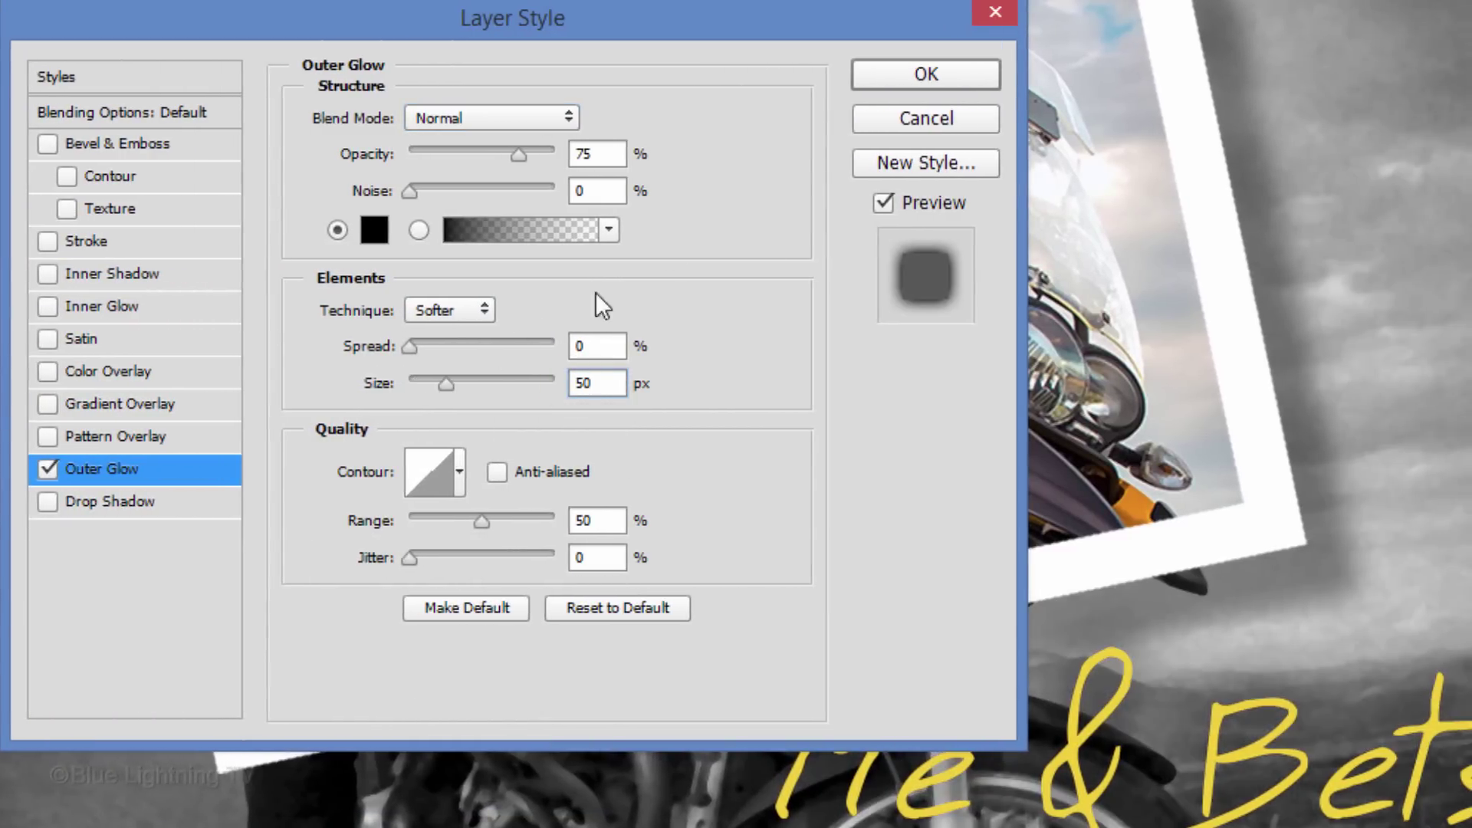
pyautogui.click(918, 74)
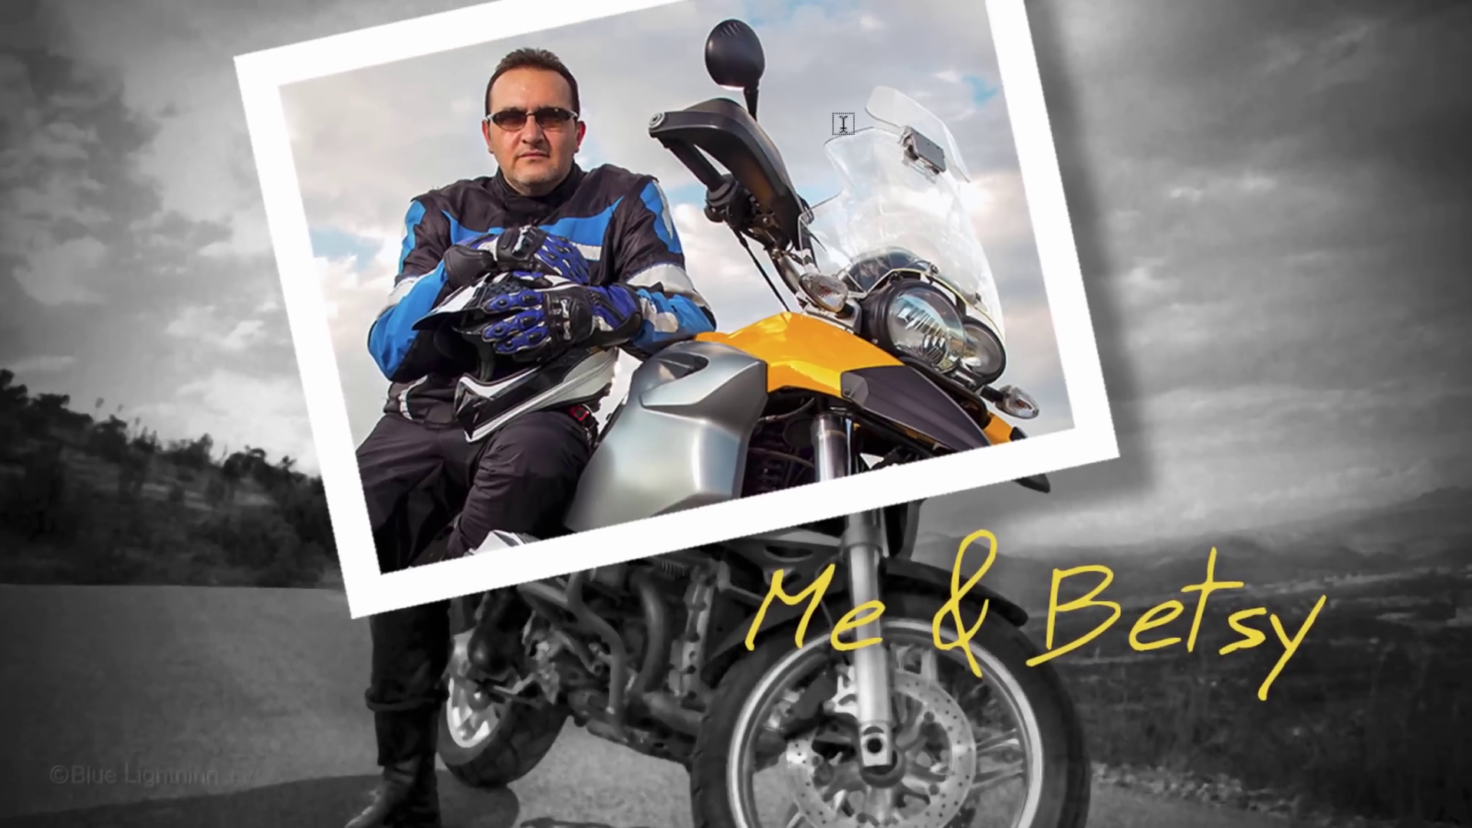
# - Transform the "Me & Betsy" text, rotating it counterclockwise to match the frame's tilt, enlarging it slightly and positioning it just below the frame's lower-right edge
pyautogui.hotkey('ctrl', 't')
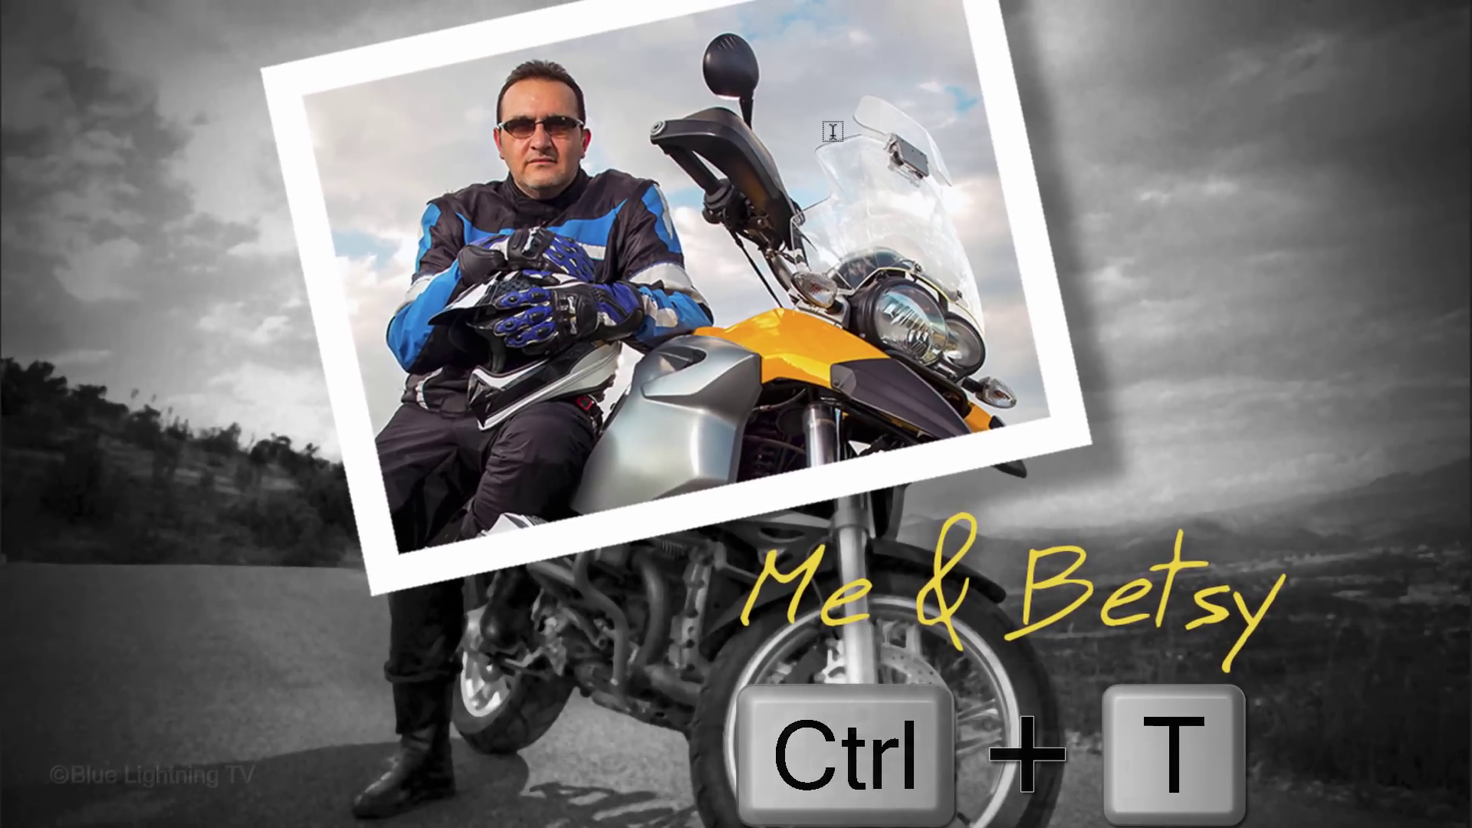
pyautogui.moveTo(726, 496); pyautogui.dragTo(713, 559)
pyautogui.moveTo(866, 614); pyautogui.dragTo(907, 590)
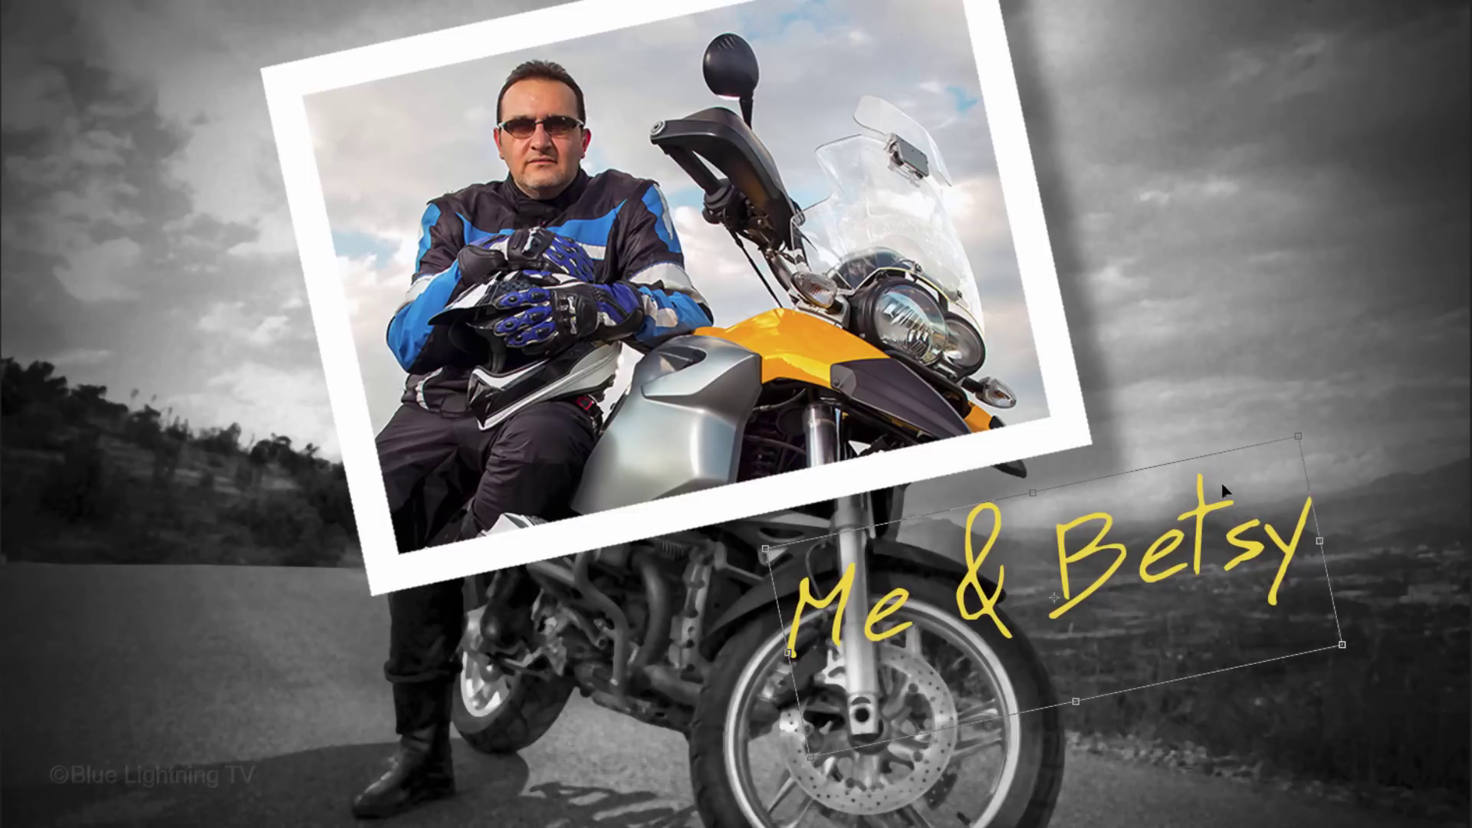
pyautogui.moveTo(1299, 435); pyautogui.dragTo(1342, 420)
pyautogui.moveTo(1196, 520); pyautogui.dragTo(1213, 521)
pyautogui.press('Return')
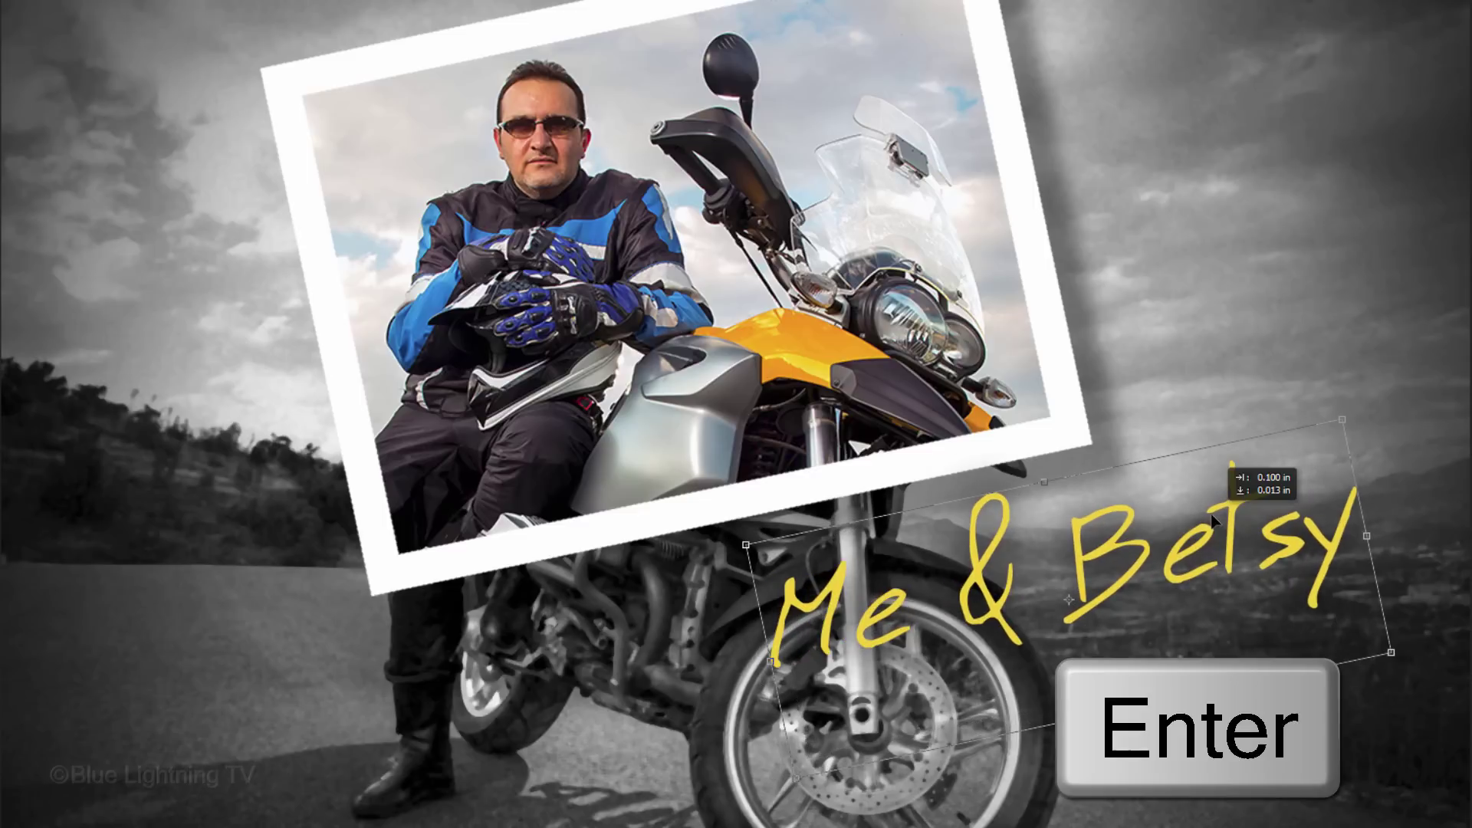